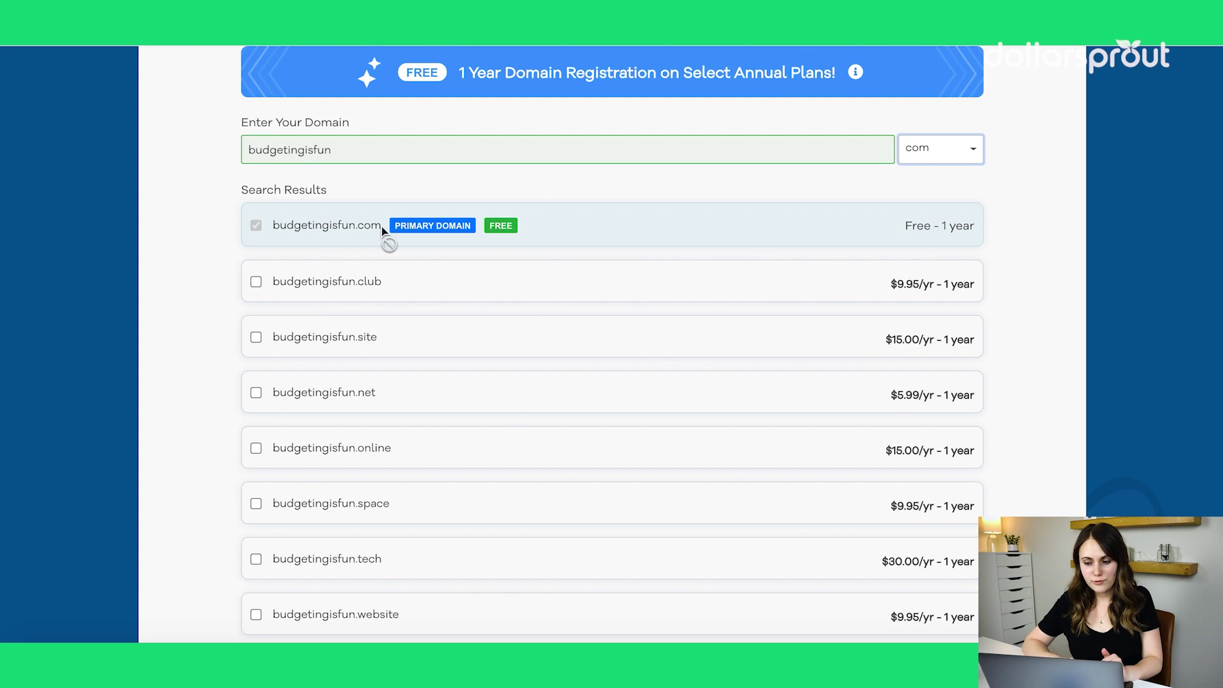
Untick Add Domain Privacy for budgetingisfun.com.
scroll(226, 328, down, 9)
scroll(226, 328, down, 2)
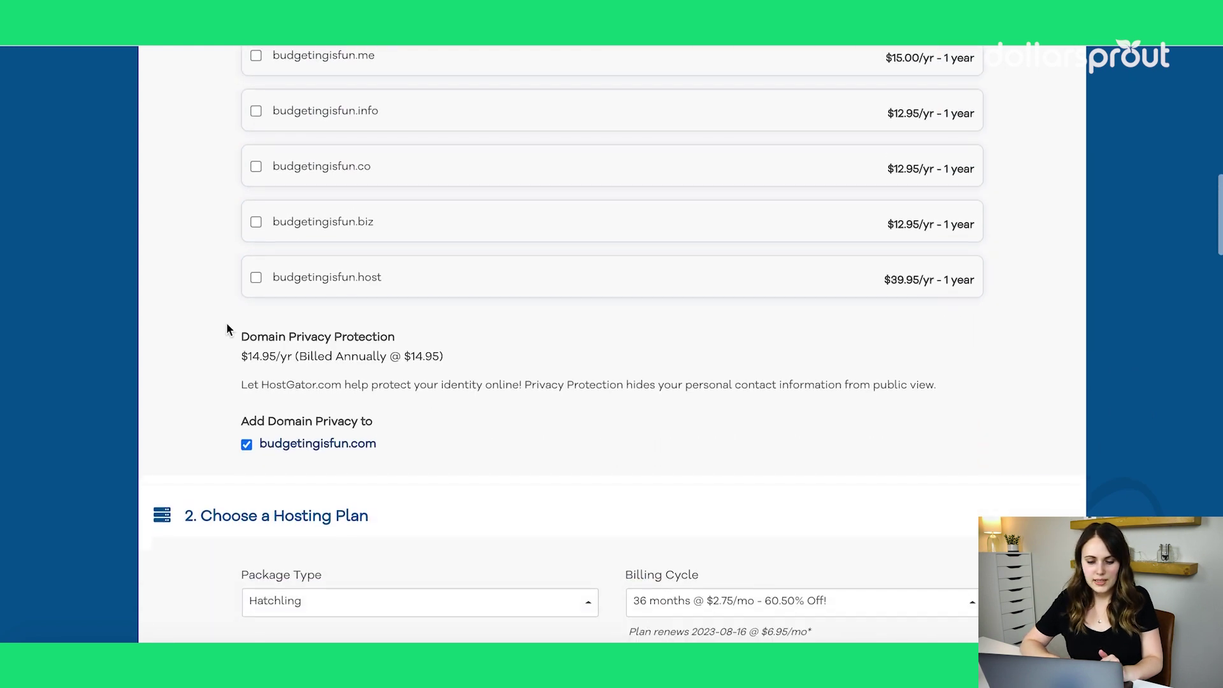
click(246, 384)
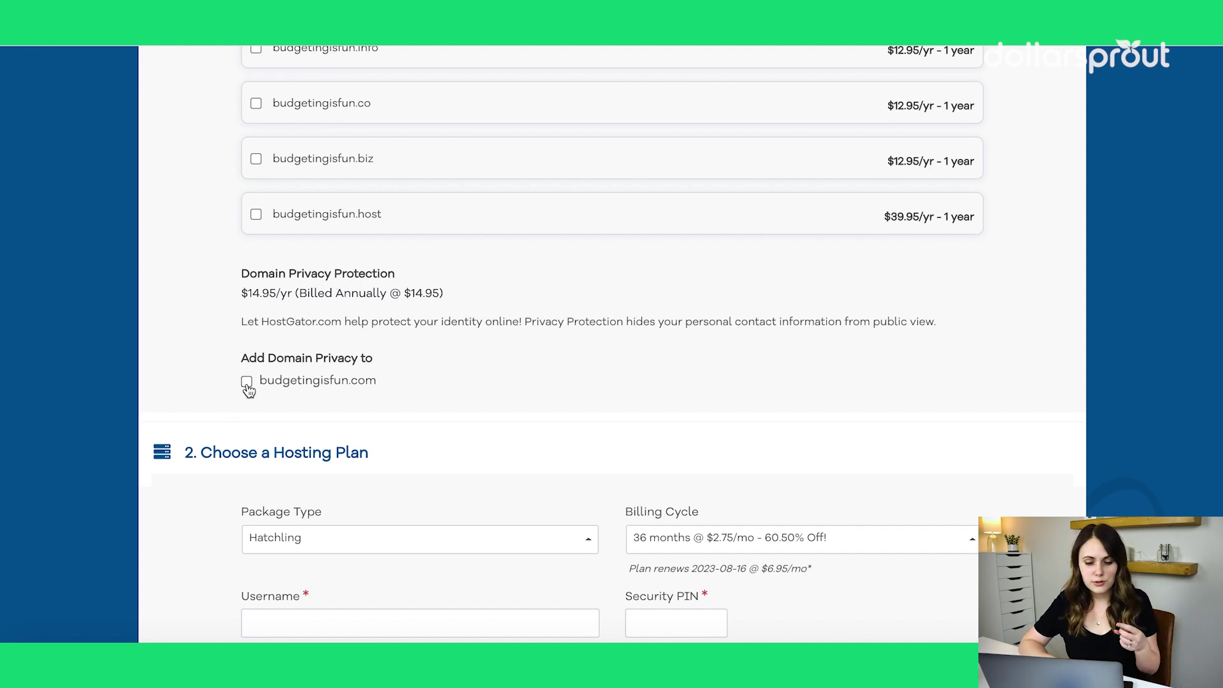
Keep the Hatchling package and choose the 1 month @ $6.35/mo billing cycle.
scroll(201, 426, down, 4)
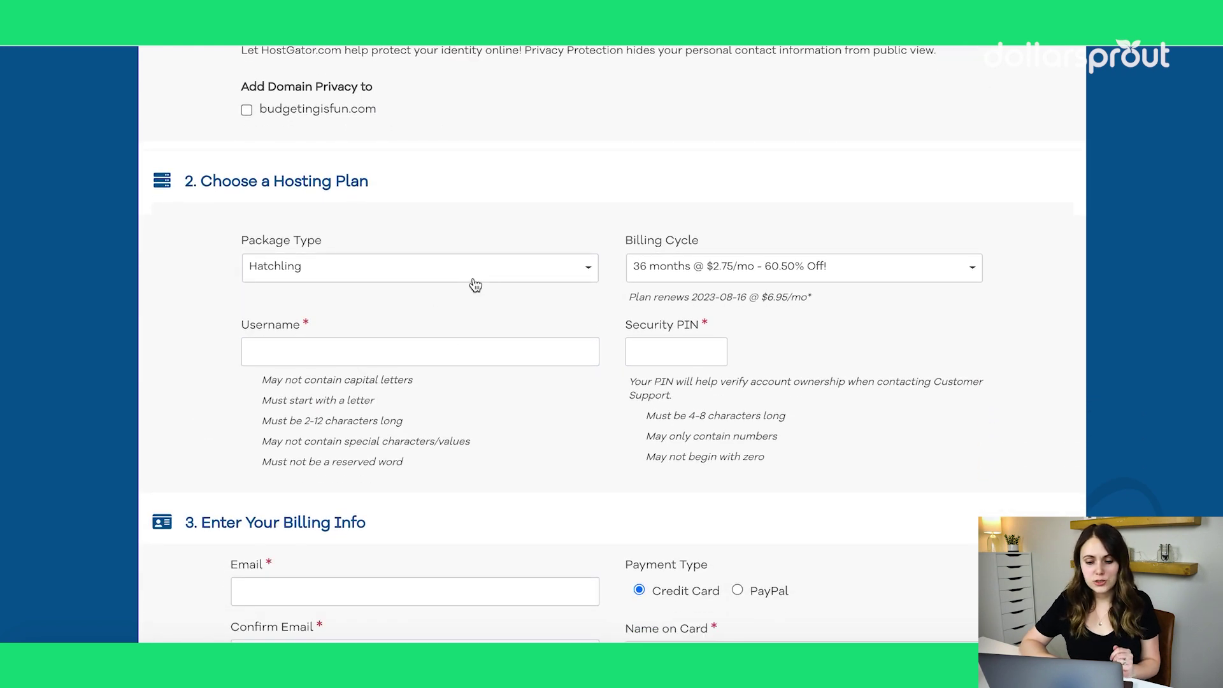
click(473, 282)
click(465, 297)
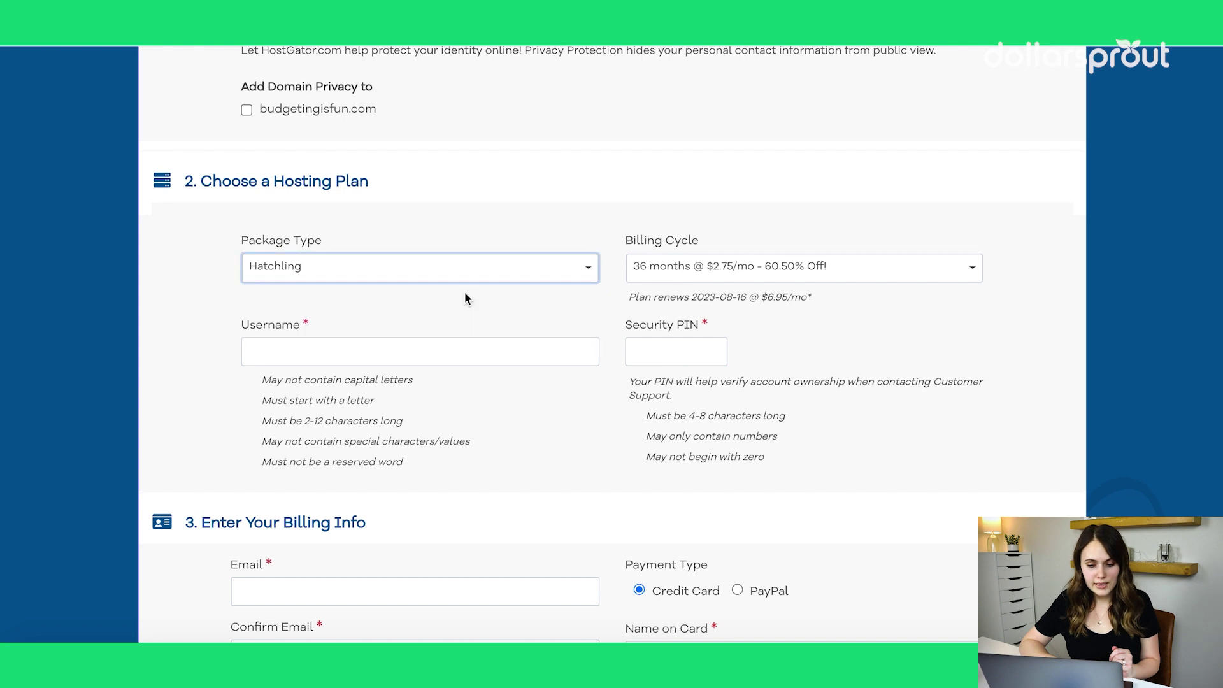
click(686, 282)
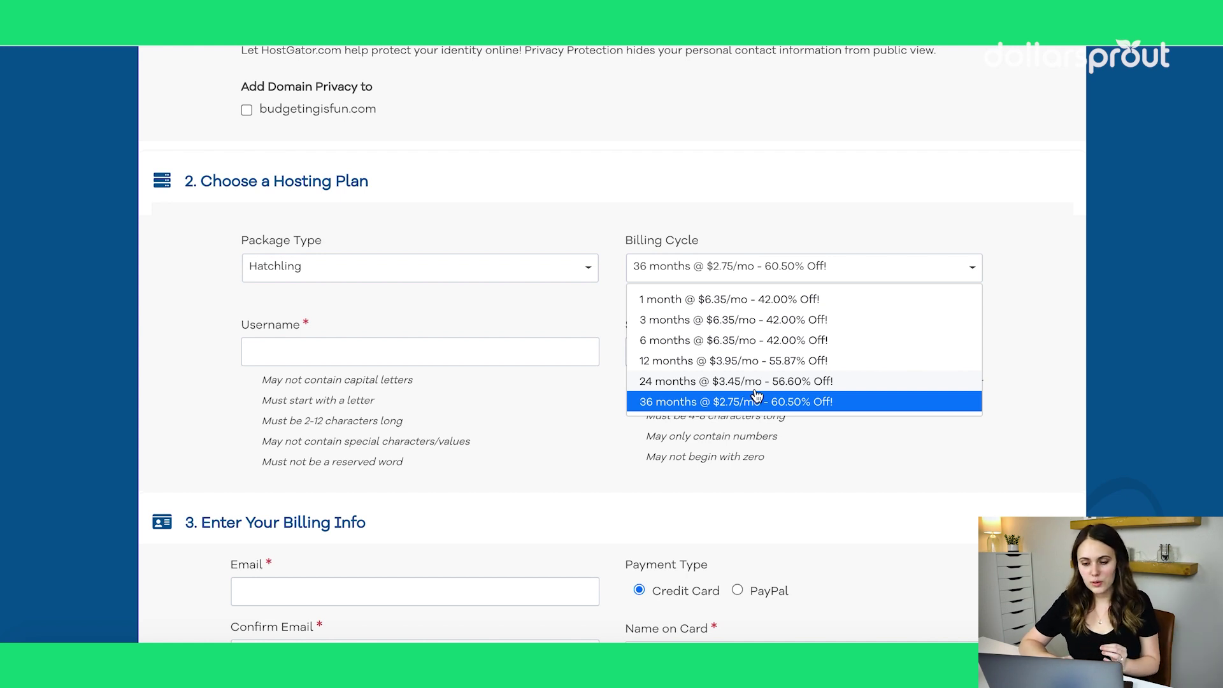
click(838, 307)
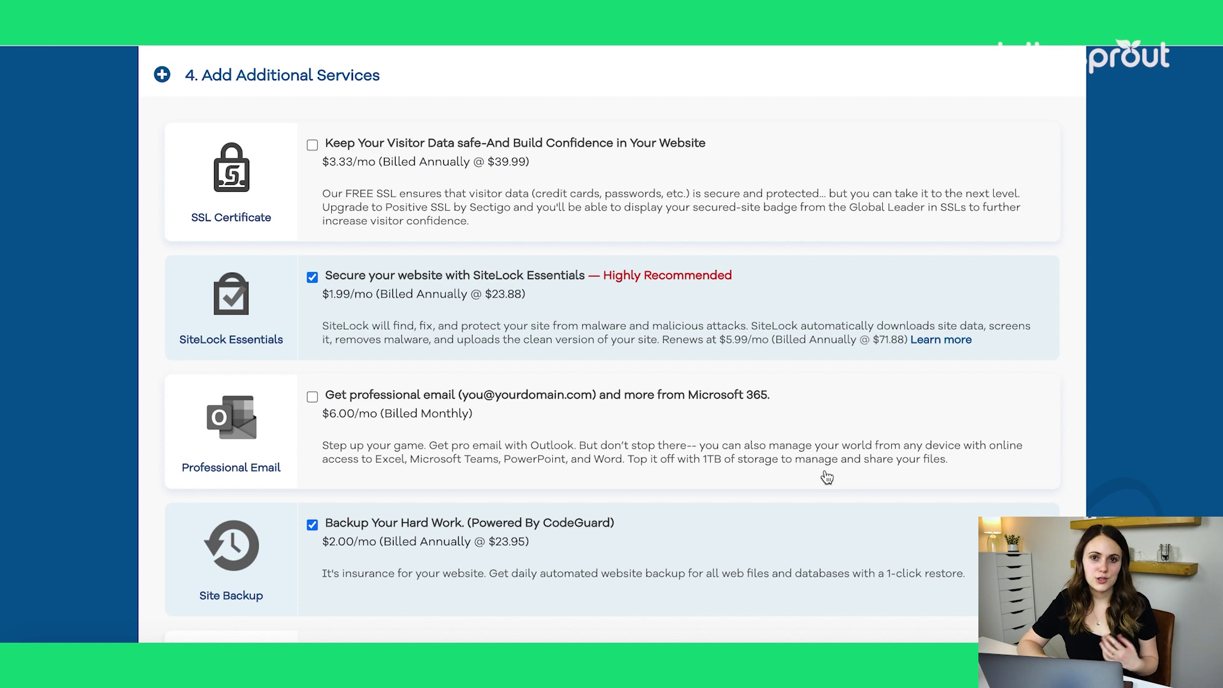
Untick the SiteLock Essentials and CodeGuard Site Backup add-ons.
click(312, 278)
scroll(312, 287, down, 3)
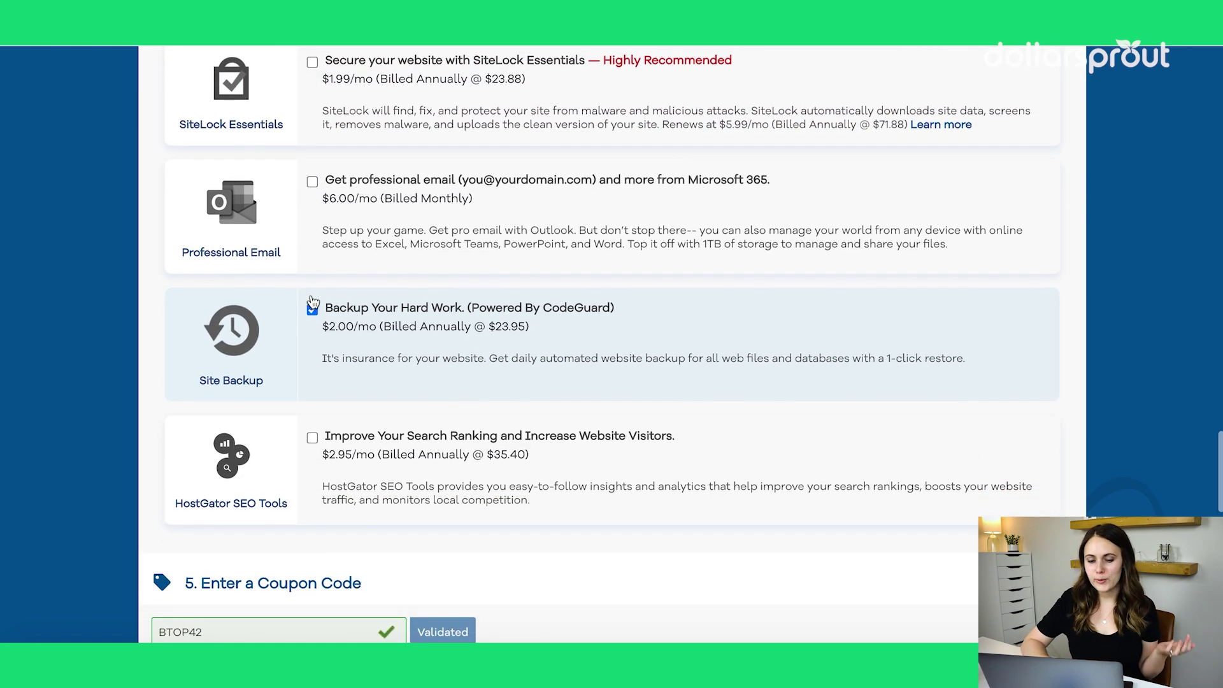
click(312, 310)
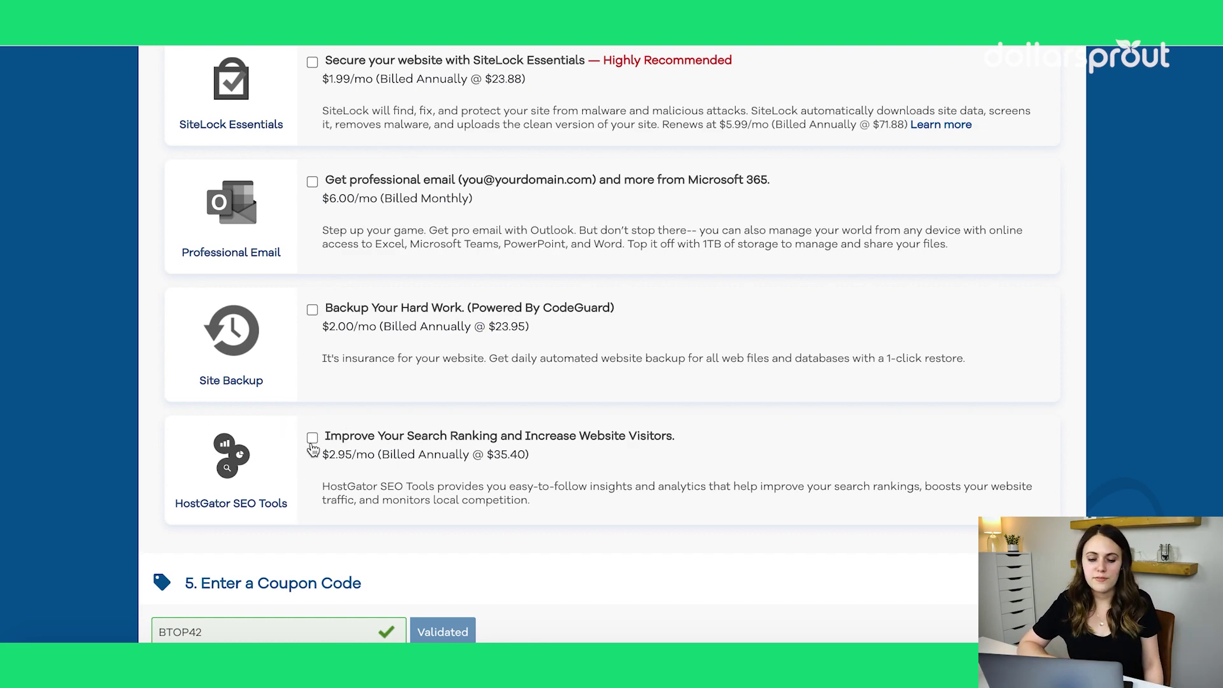
scroll(437, 528, down, 1)
scroll(438, 526, down, 5)
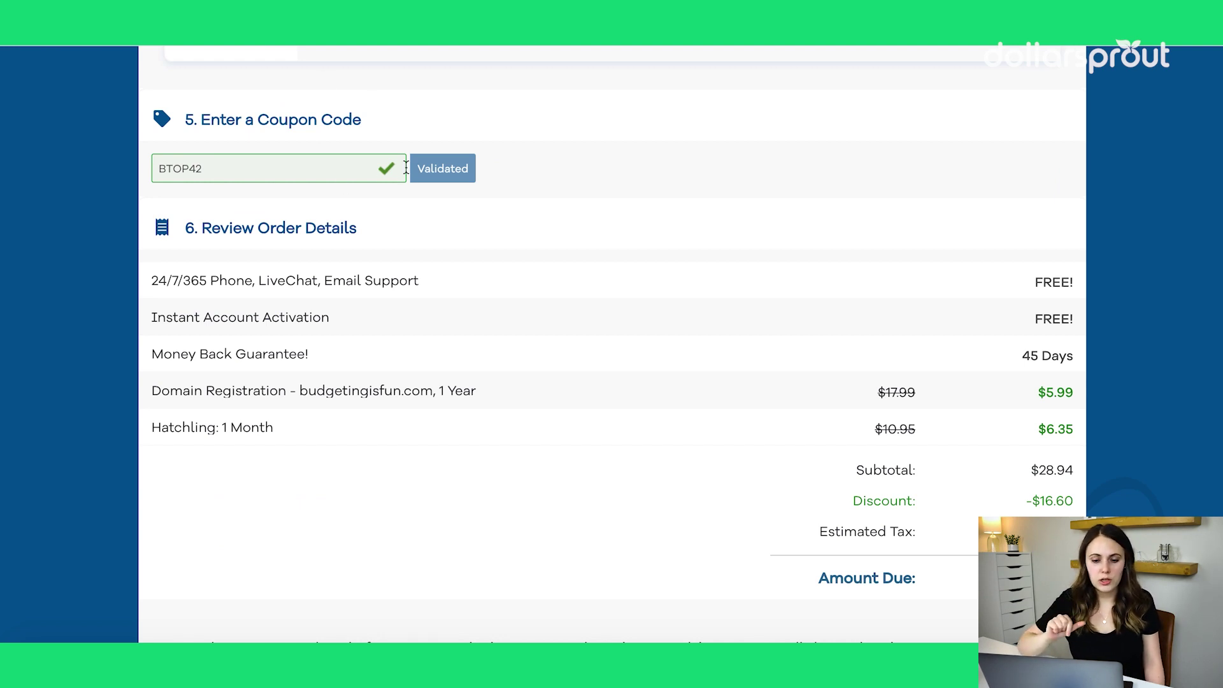
Agree to the Terms of Service and place the $12.34 order with Checkout Now!
scroll(978, 214, down, 2)
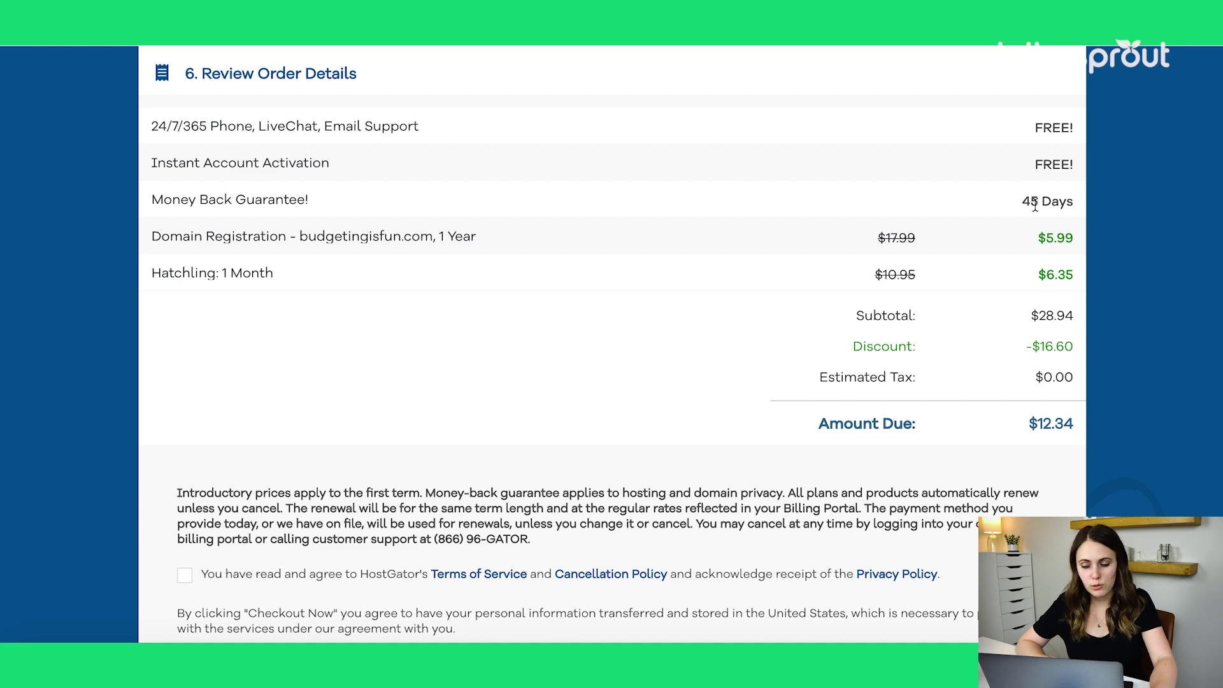
scroll(1035, 201, down, 1)
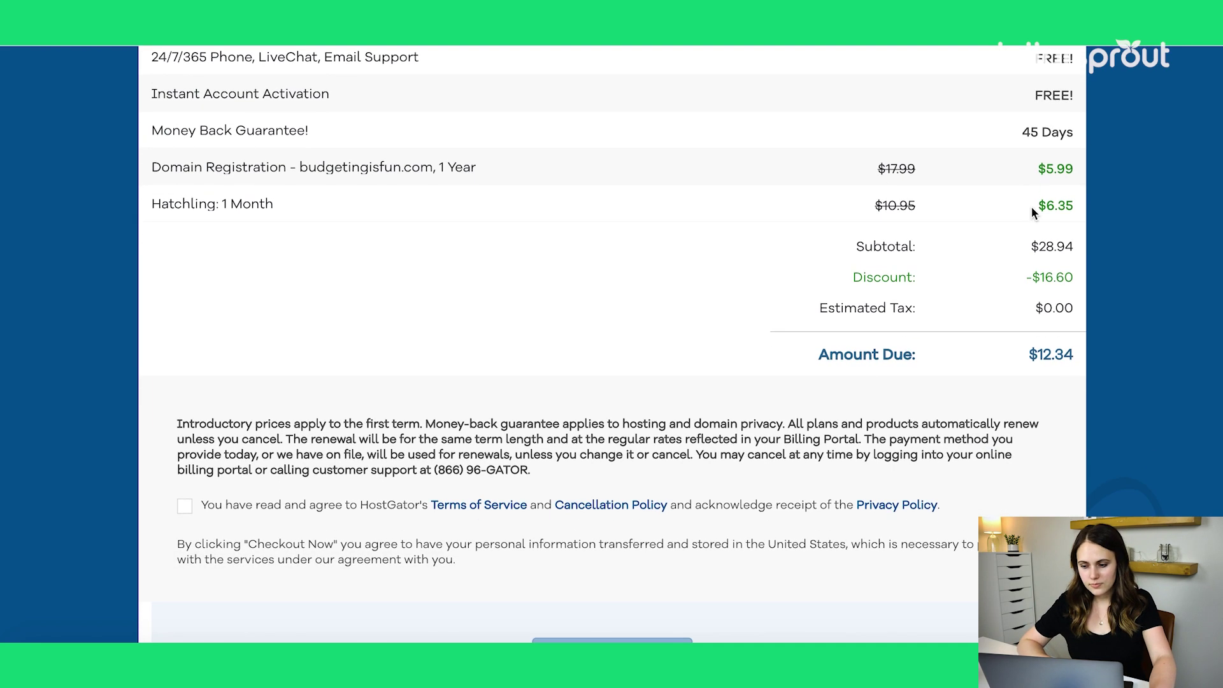
scroll(1014, 262, down, 1)
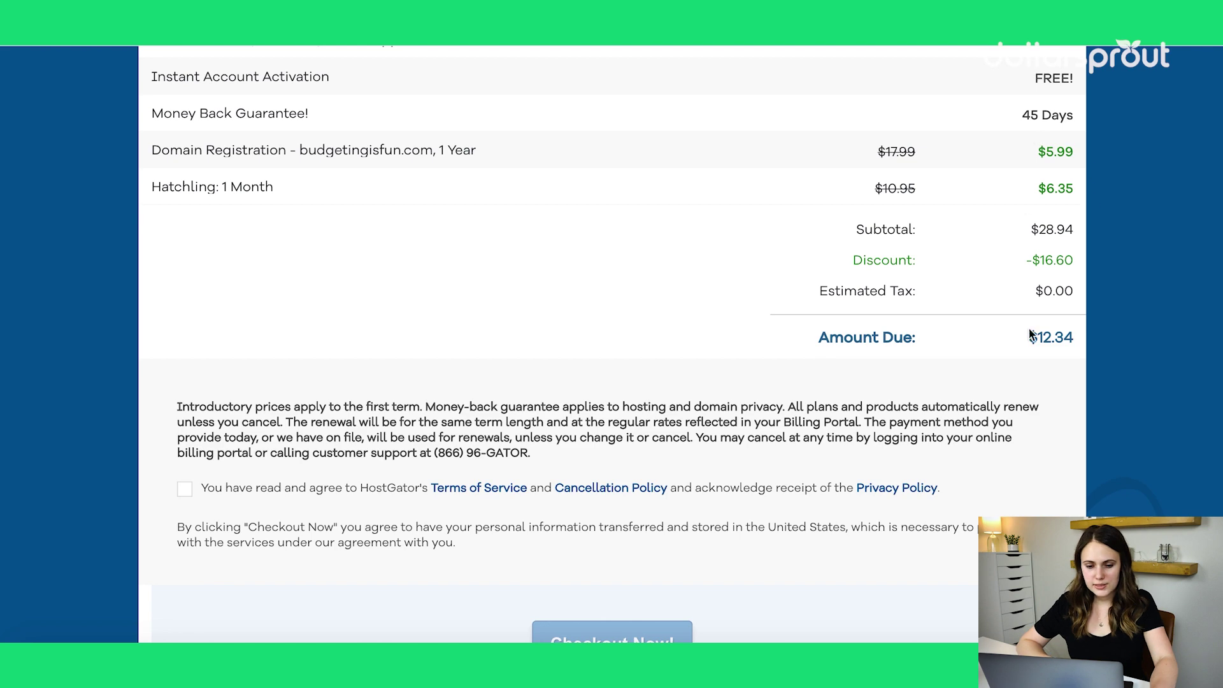
scroll(1050, 238, down, 1)
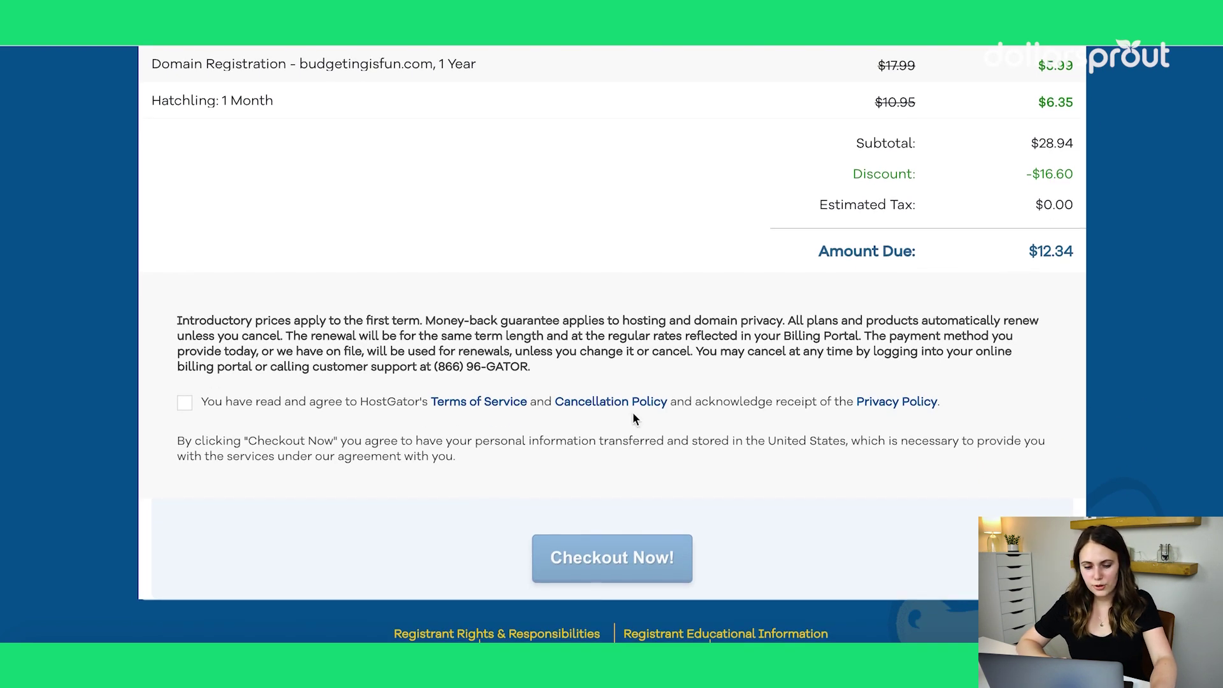
click(189, 413)
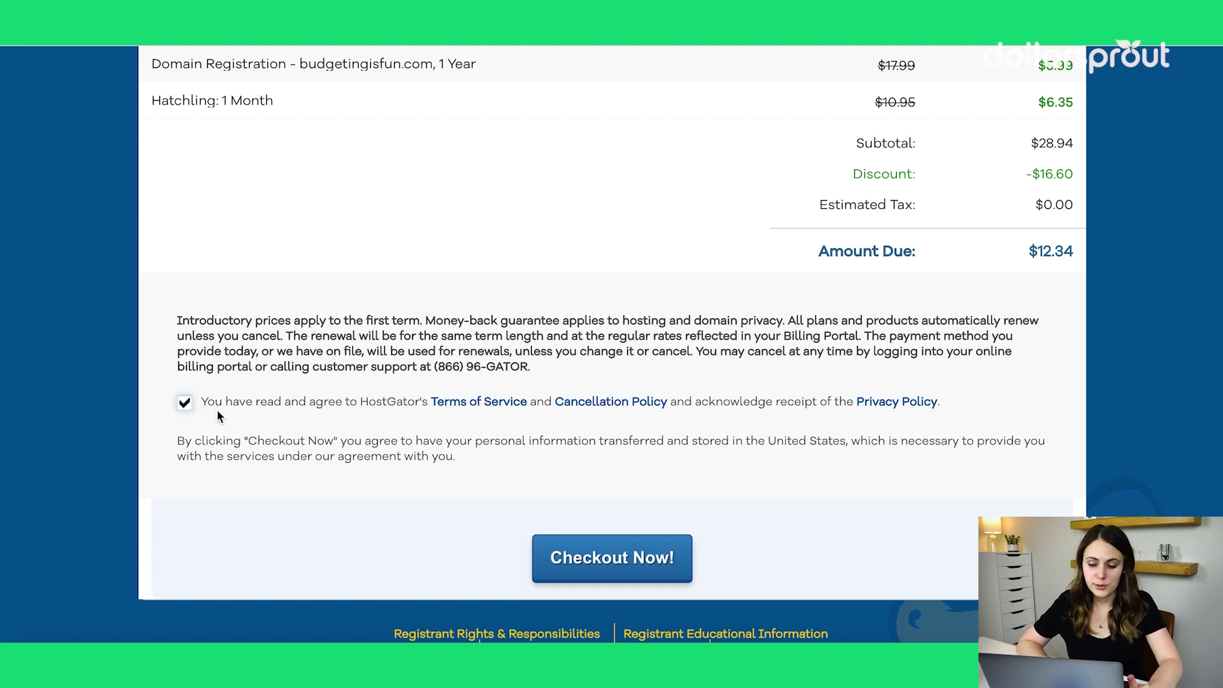
scroll(658, 543, down, 3)
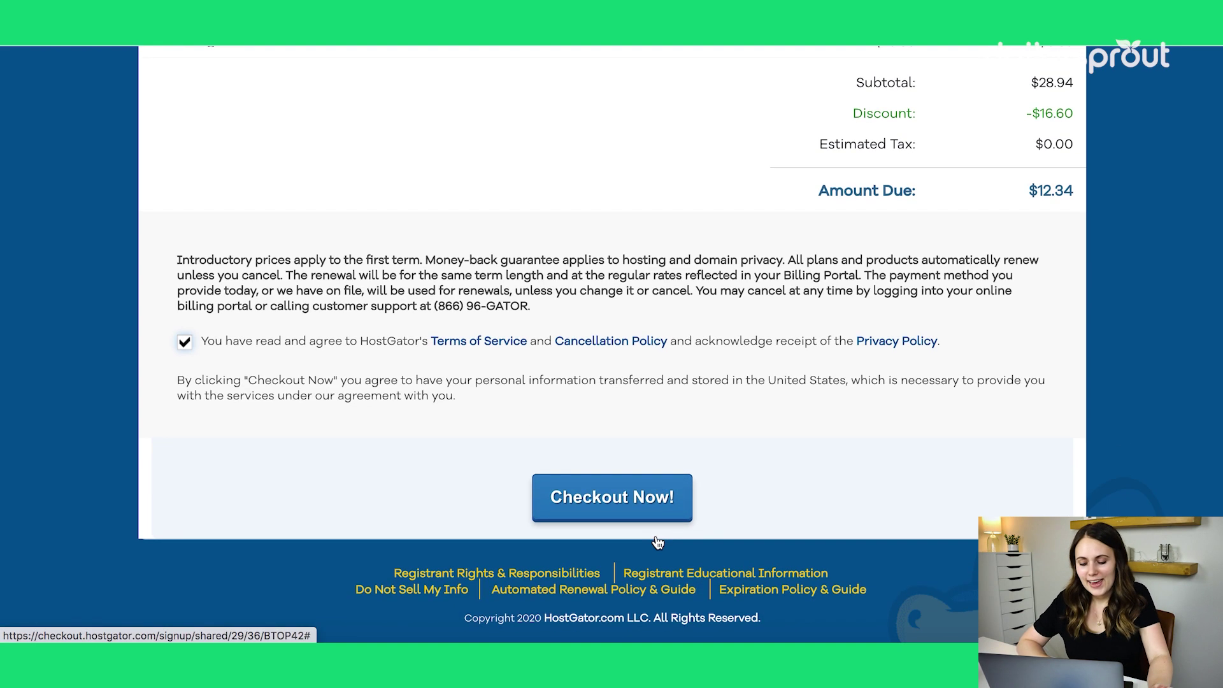
click(612, 514)
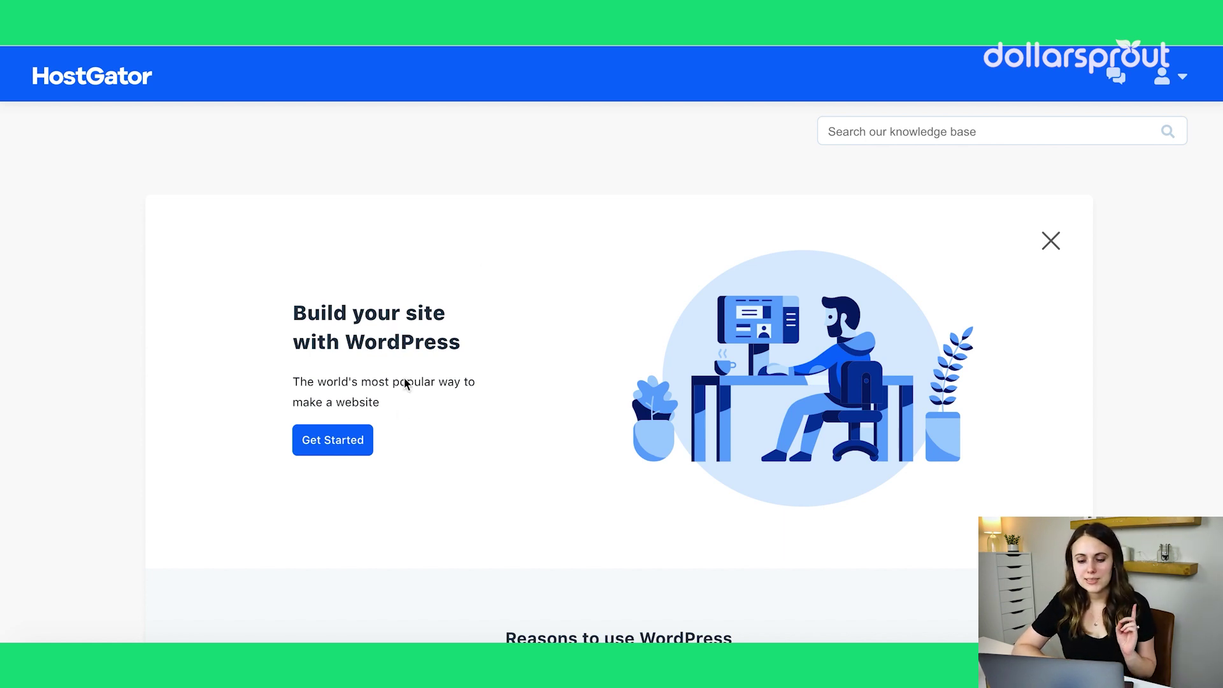
Choose Get Started under Build your site with WordPress.
scroll(441, 423, down, 3)
scroll(440, 419, down, 1)
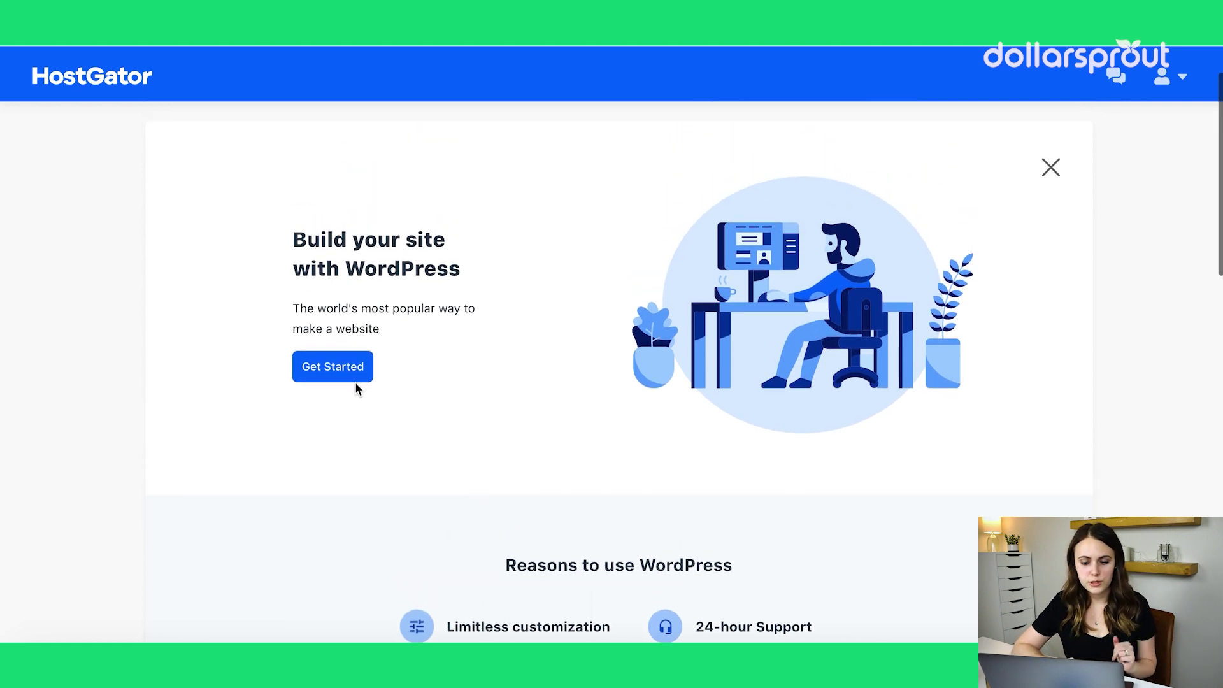
click(347, 372)
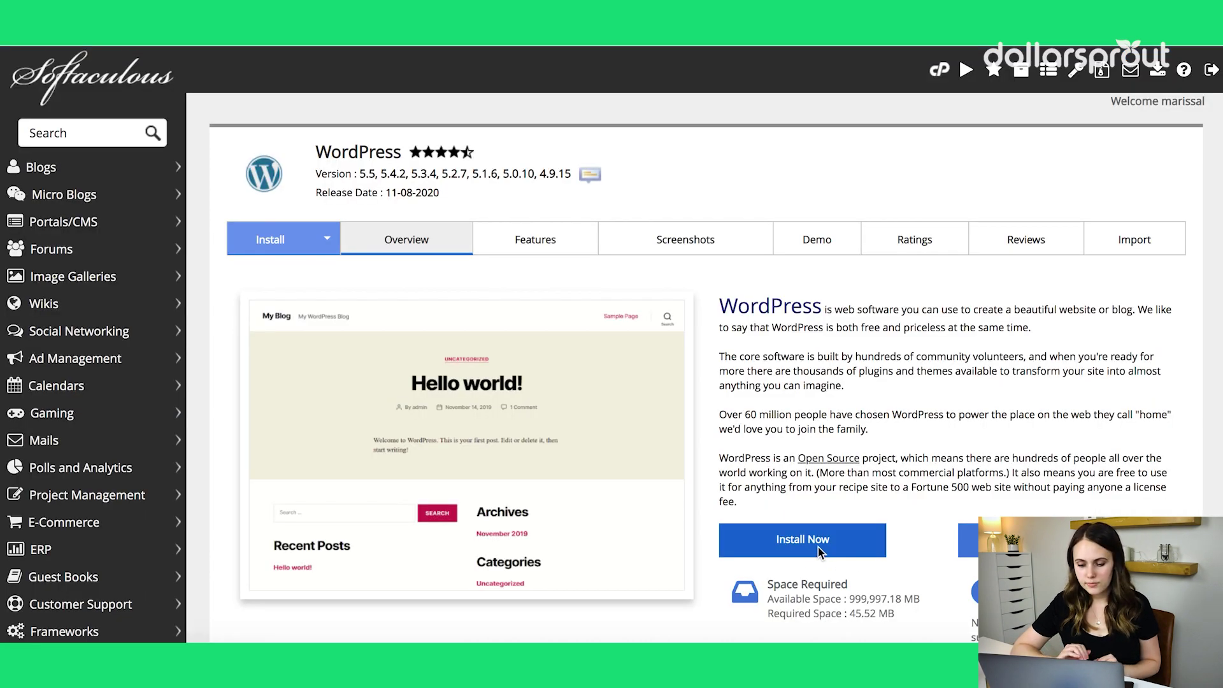
Open the WordPress install form and keep version 5.5.
click(820, 551)
scroll(828, 382, down, 1)
click(865, 303)
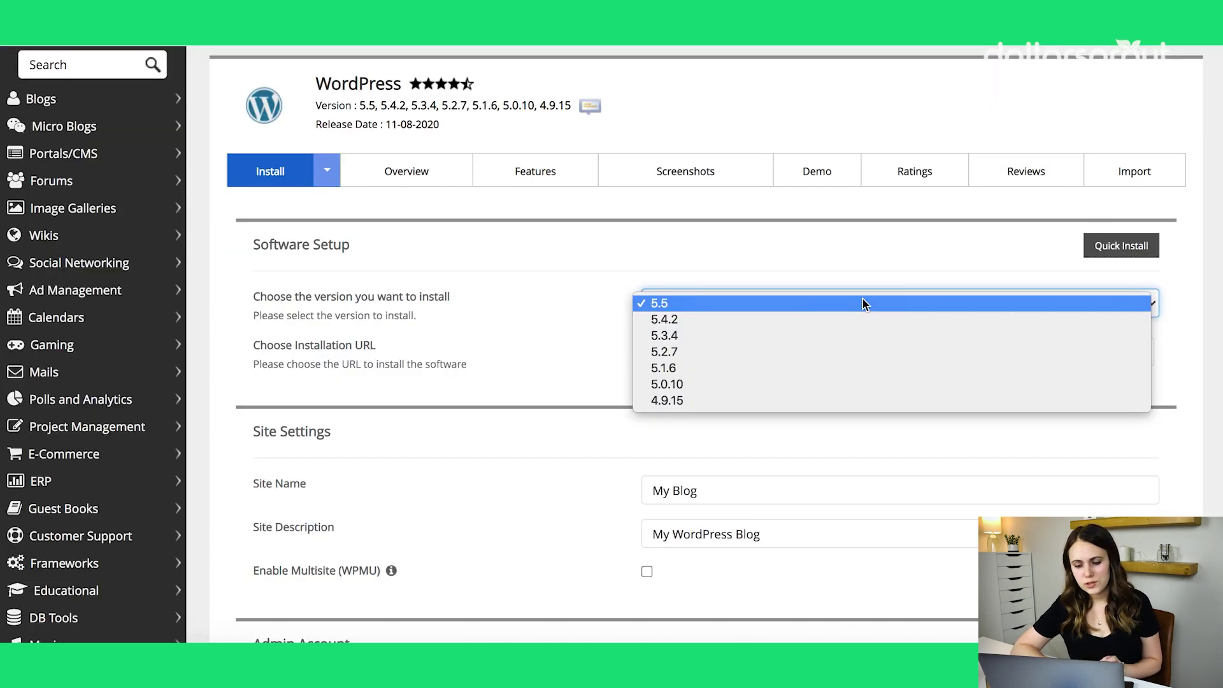
click(865, 303)
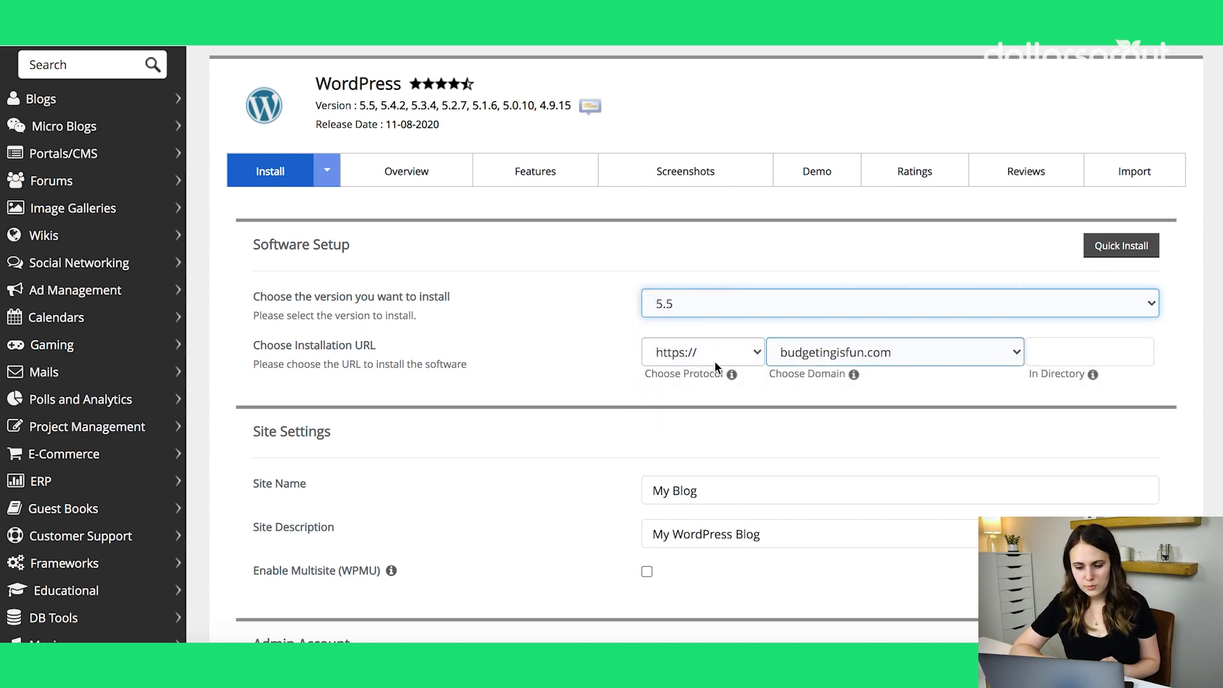
scroll(479, 389, down, 2)
Name the site 'Budgeting Is Fun' with the description 'a budgeting blog'.
click(704, 342)
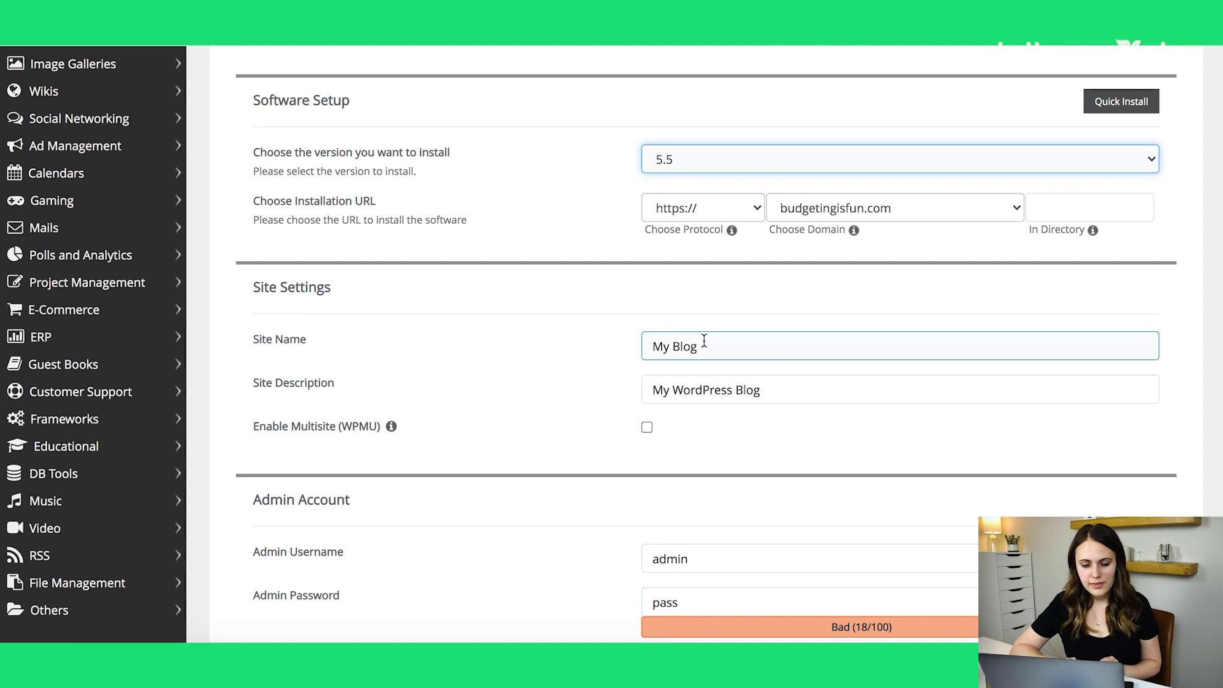
triple_click(704, 342)
text(Budge)
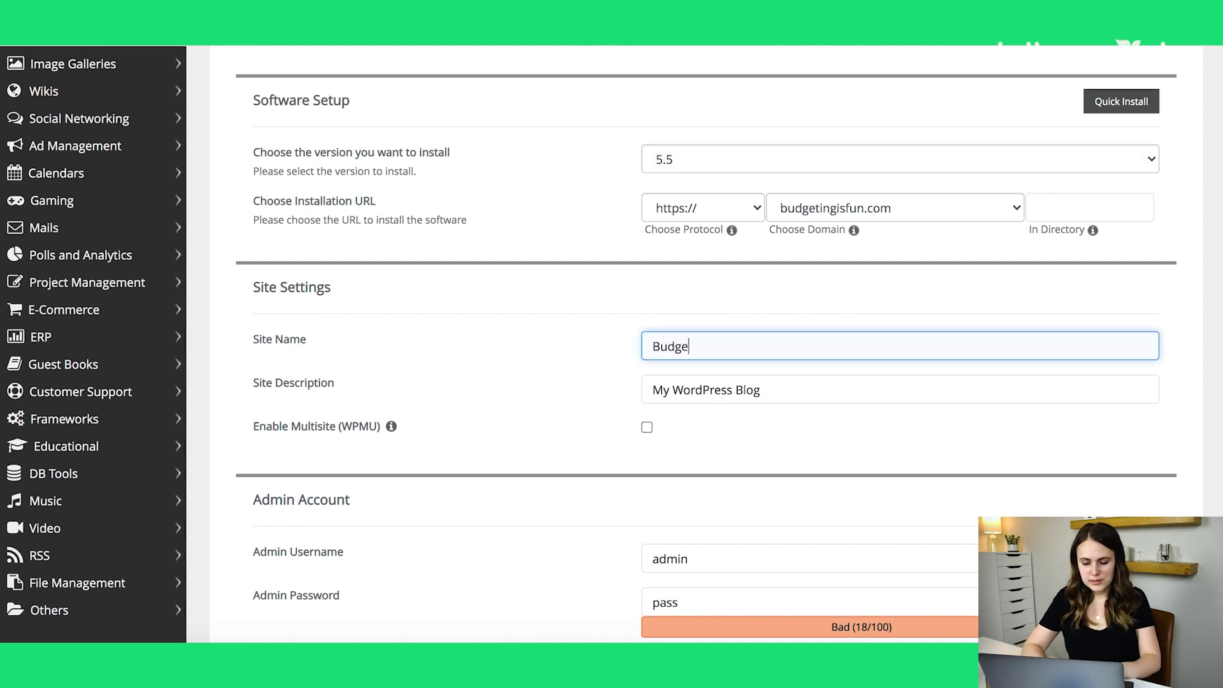
text(ting Is Fu)
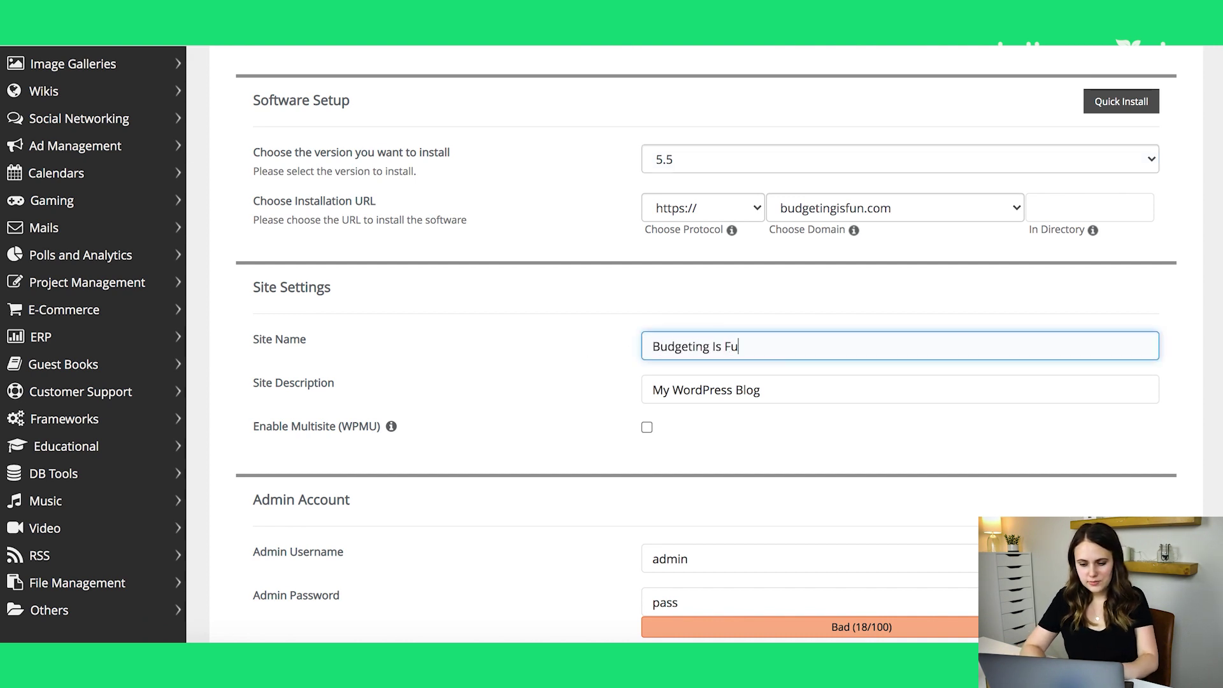
text(n)
click(789, 387)
triple_click(790, 386)
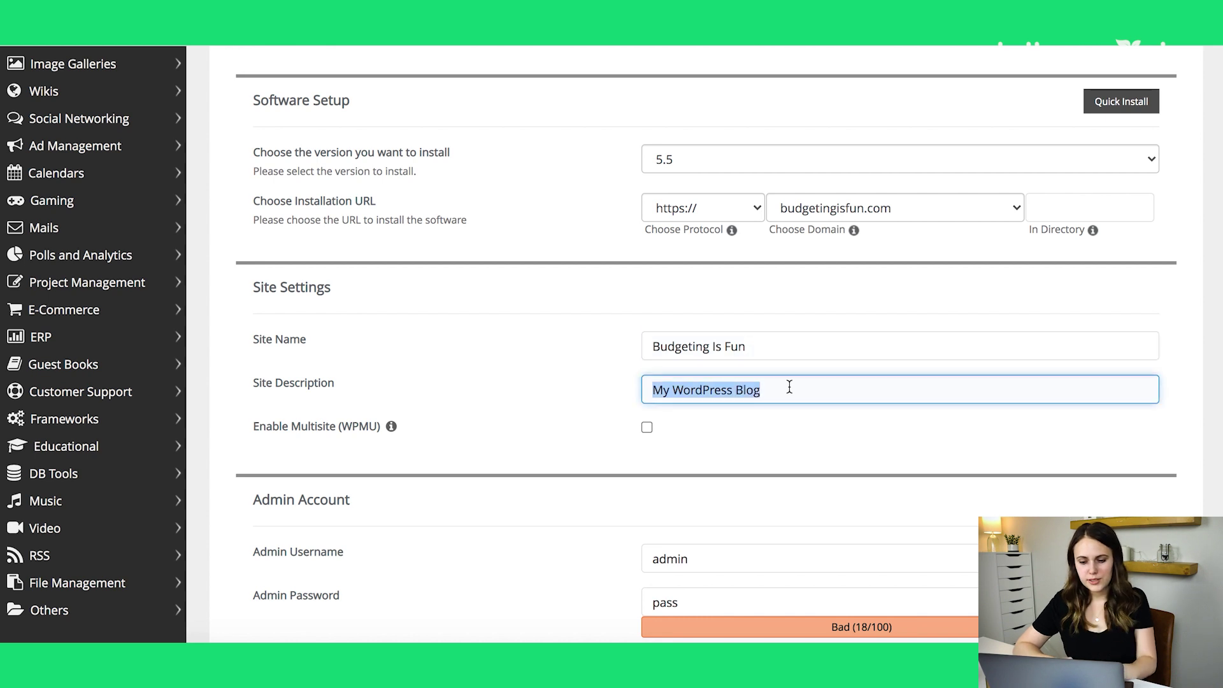
text(a budgeting )
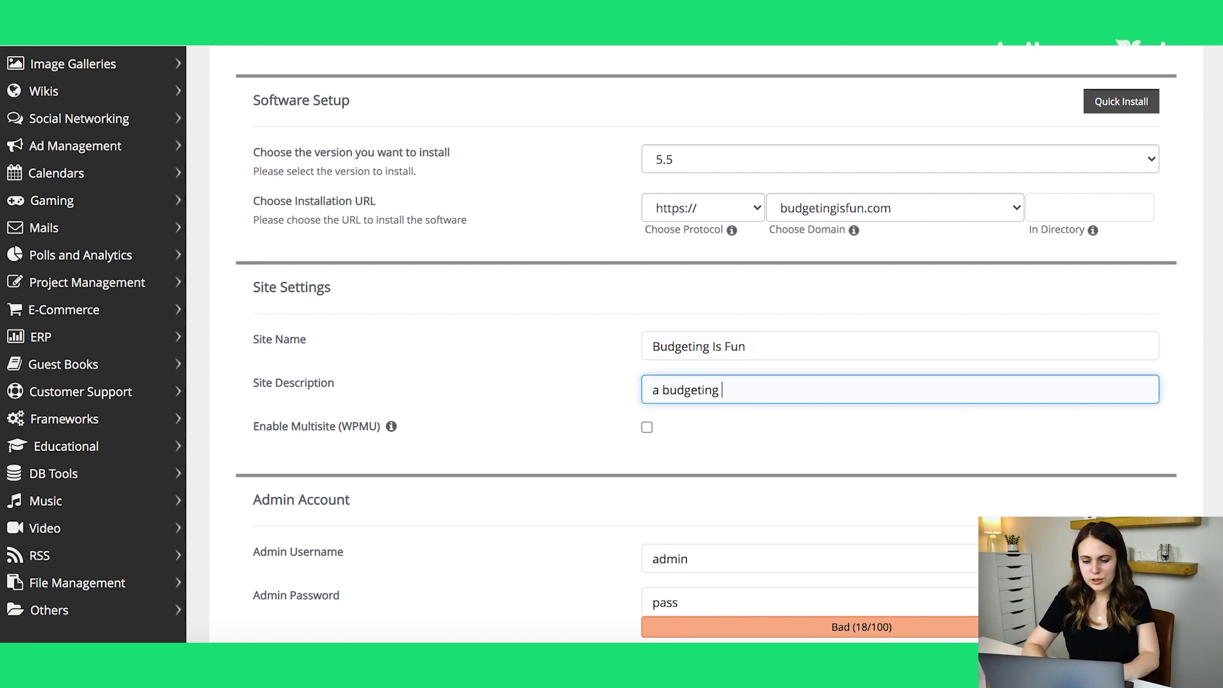
text(blog)
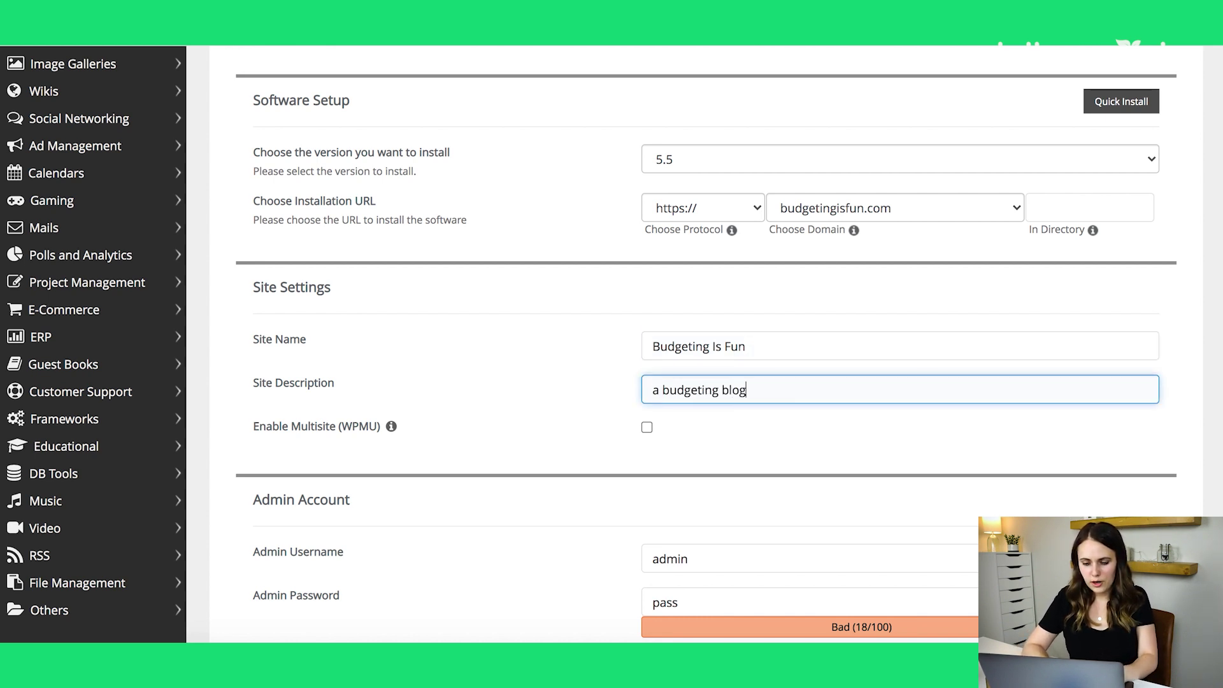
scroll(632, 475, down, 3)
click(696, 390)
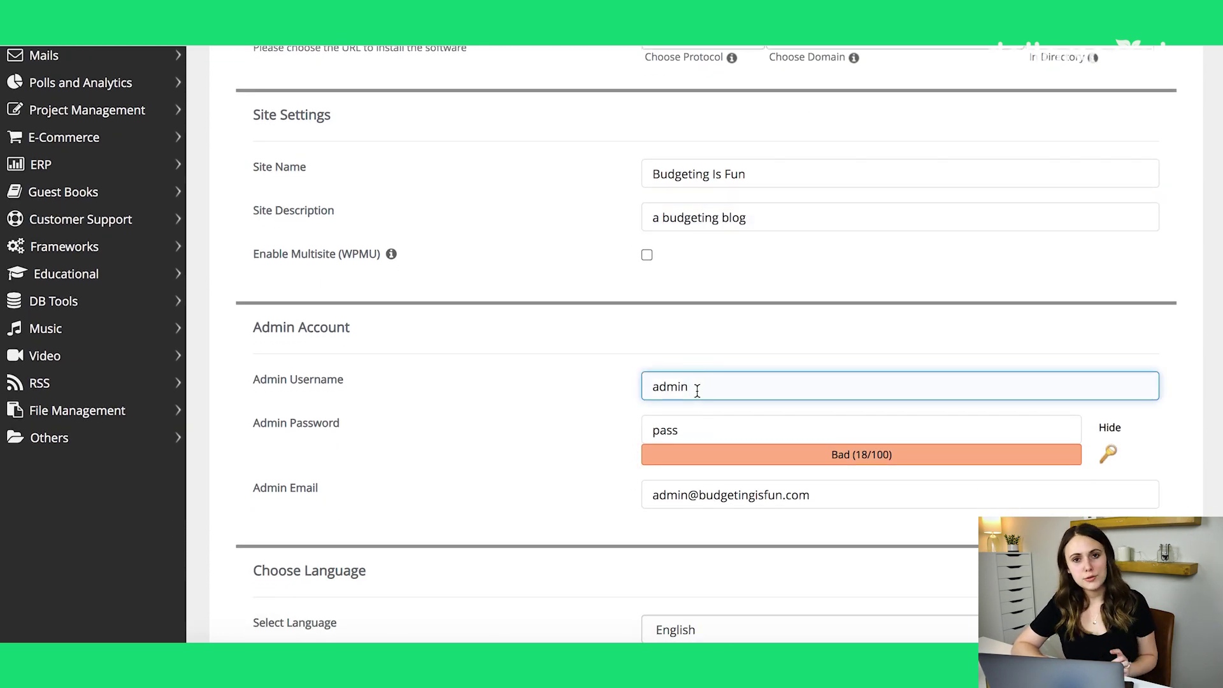
double_click(697, 390)
scroll(695, 331, down, 3)
click(689, 268)
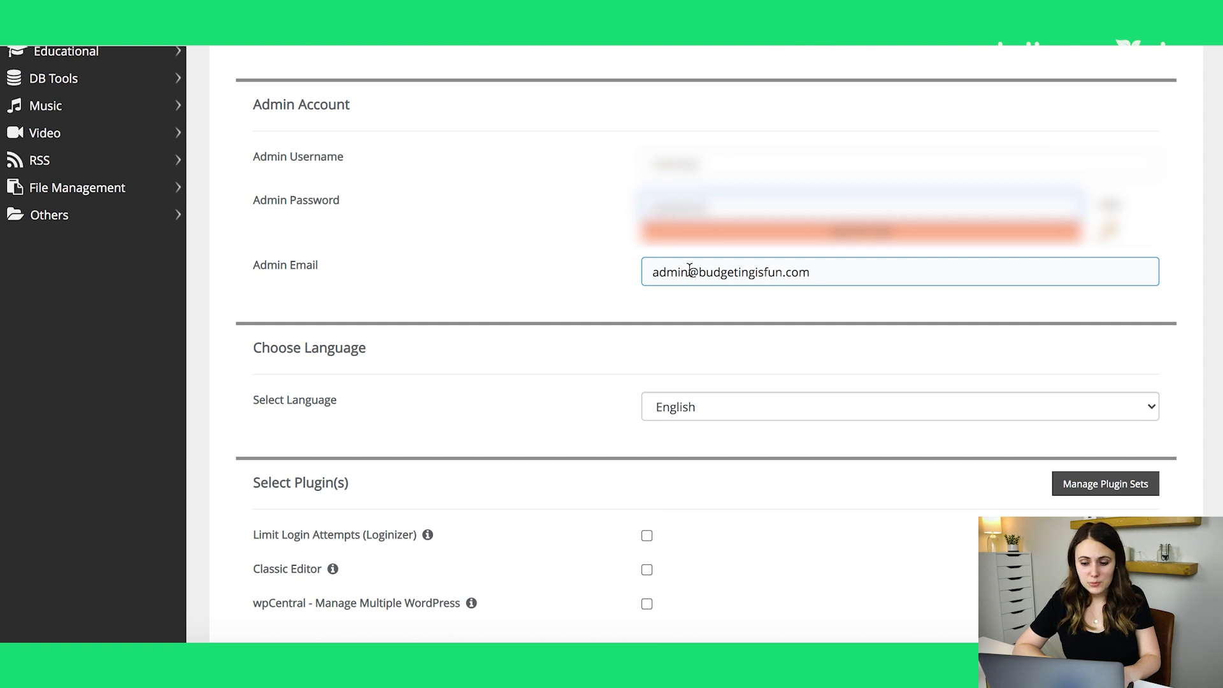
drag(689, 269, 633, 273)
text(marissa)
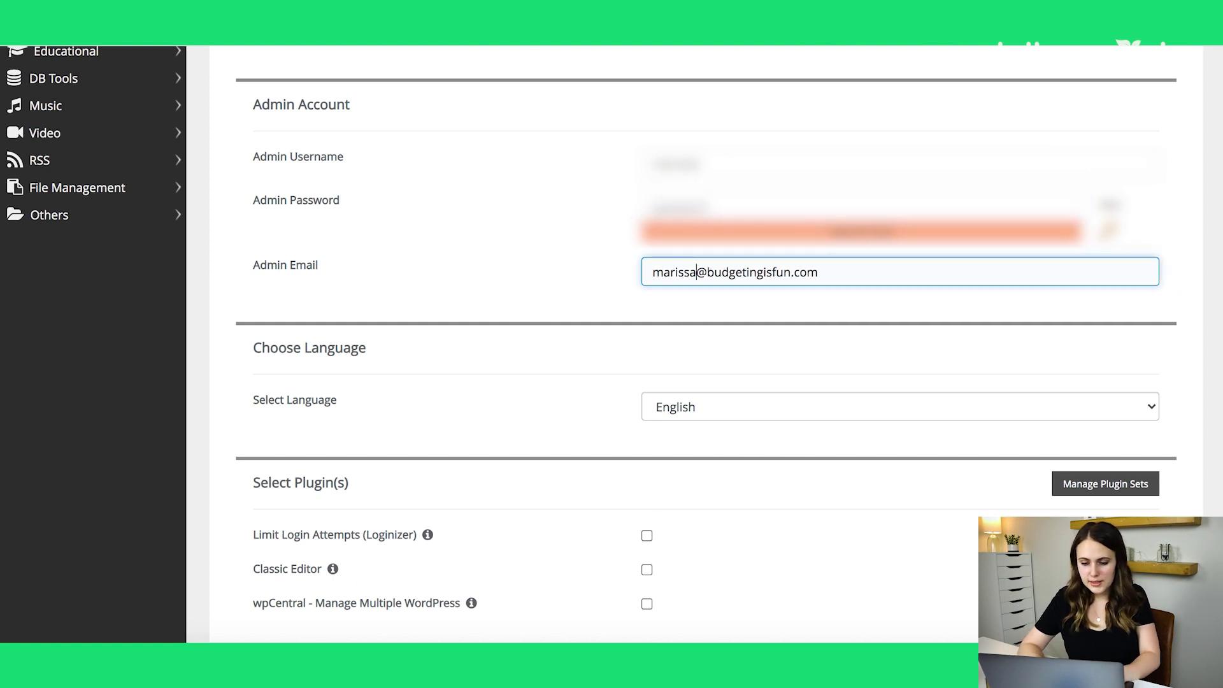
scroll(529, 353, down, 4)
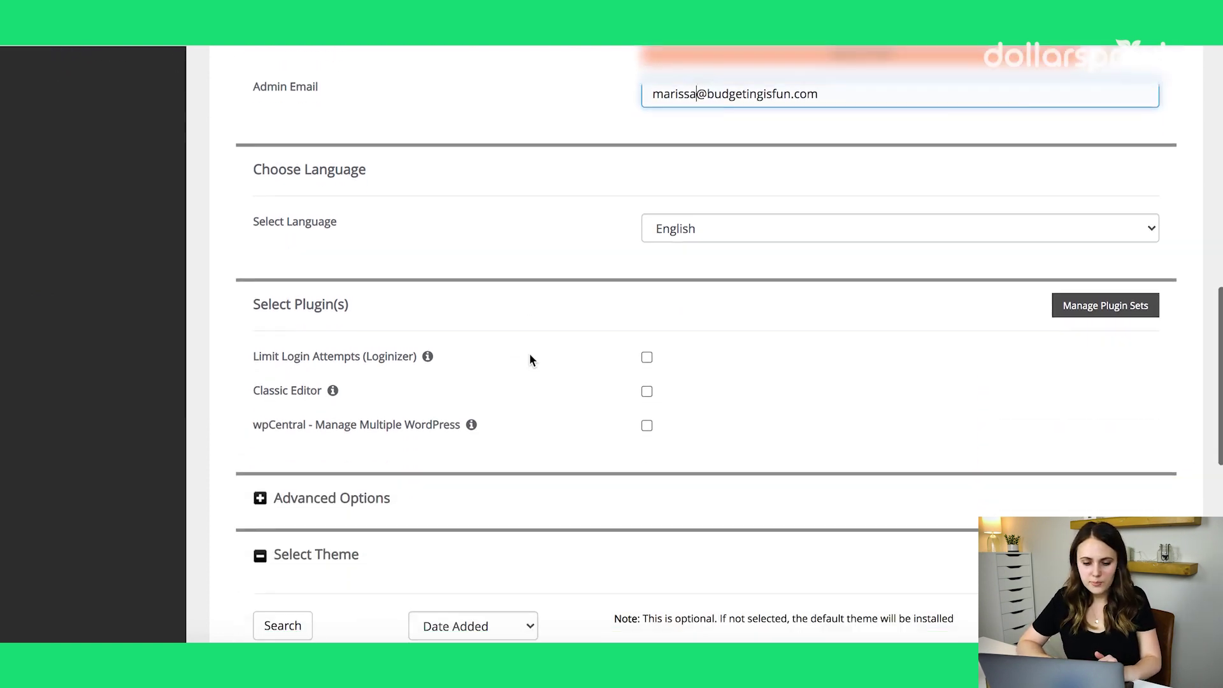
click(701, 220)
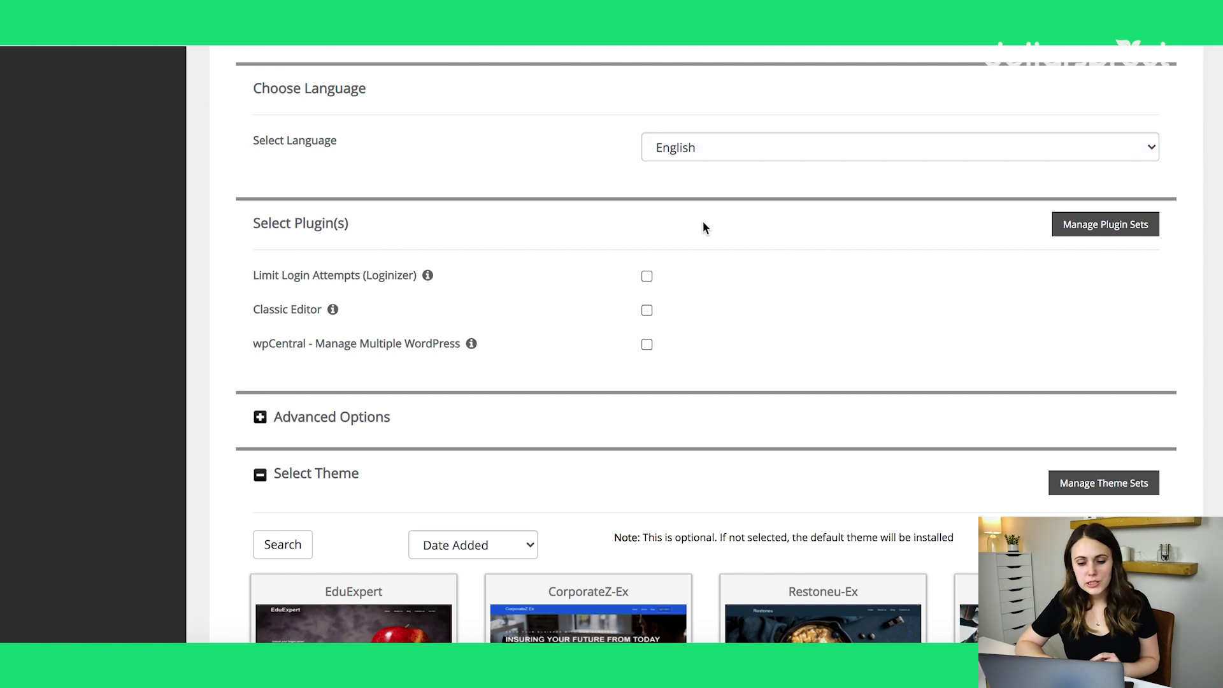
scroll(623, 213, down, 1)
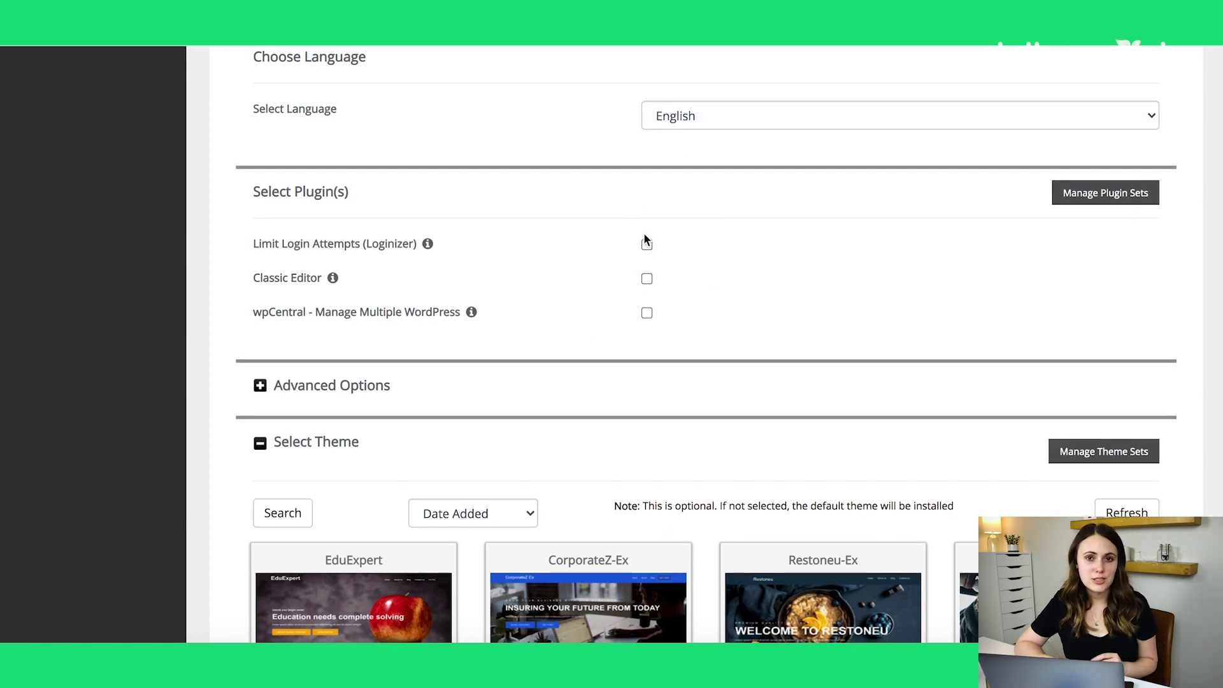
scroll(605, 306, down, 3)
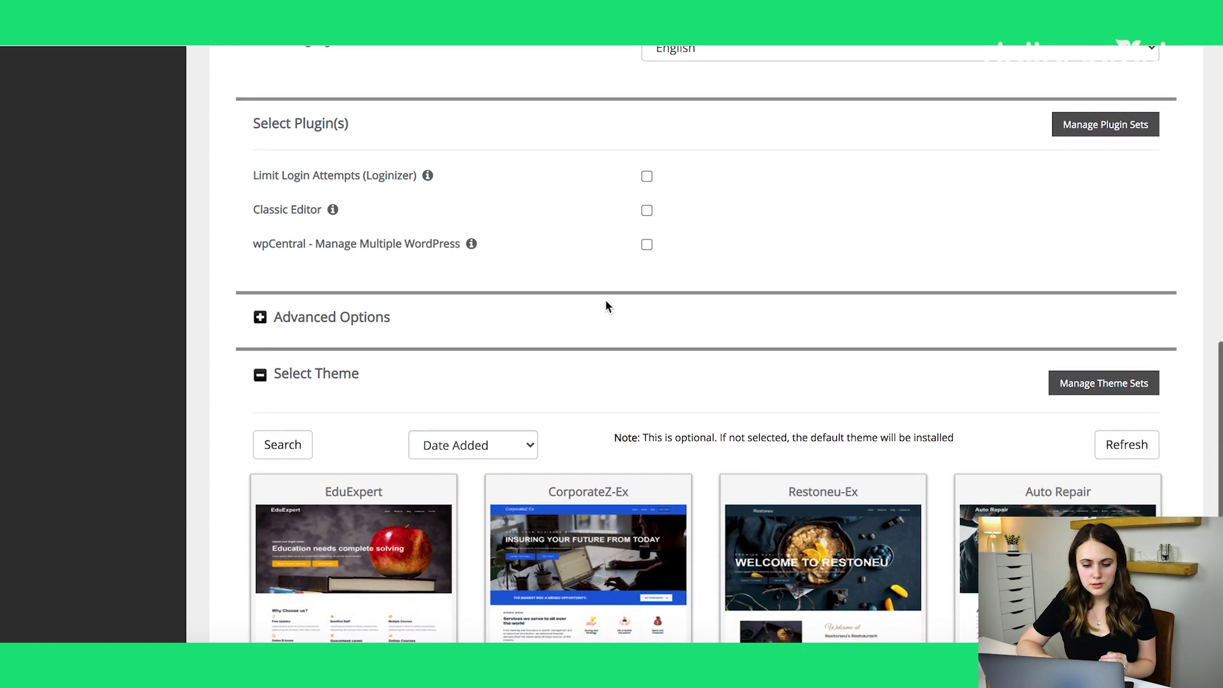
click(260, 193)
click(260, 193)
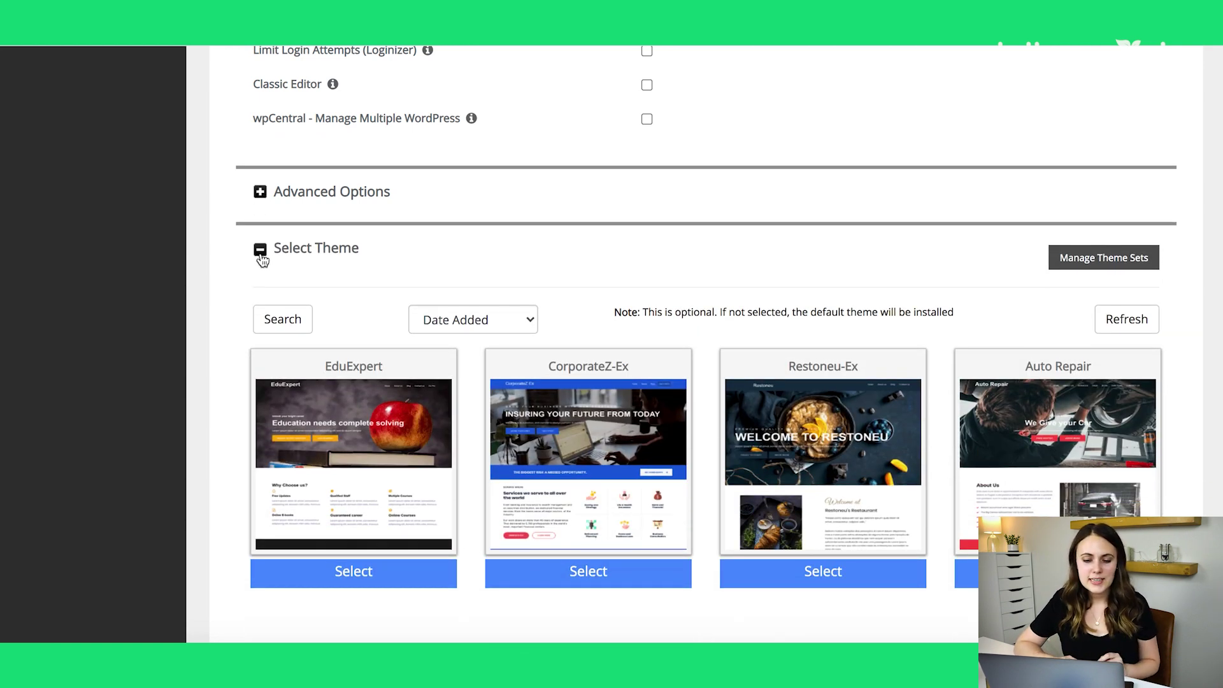
Page through the theme carousel and preview the WebHost theme's demo site.
scroll(351, 286, down, 2)
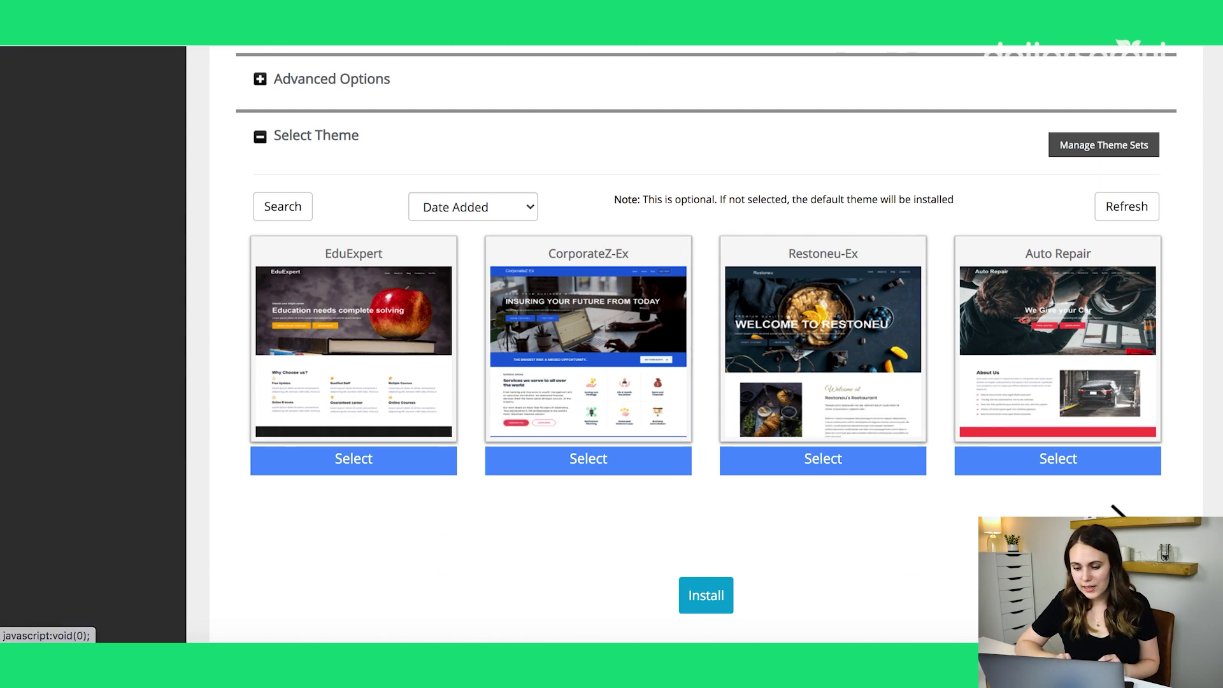
click(1127, 206)
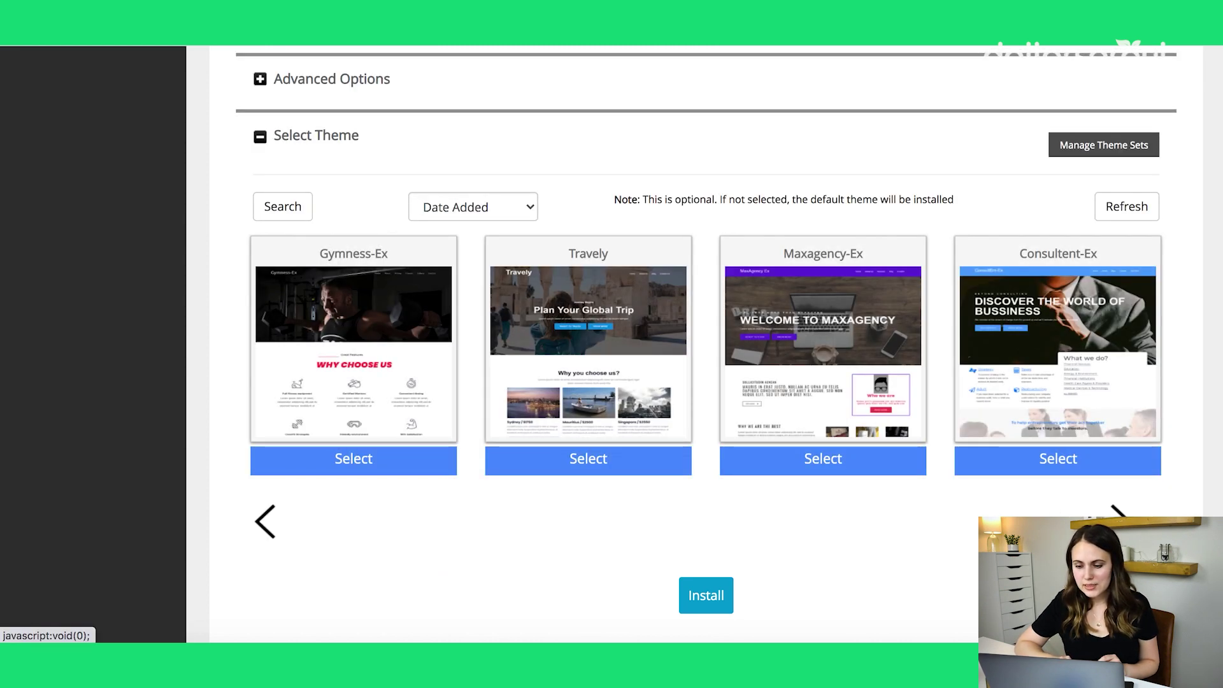
click(1119, 514)
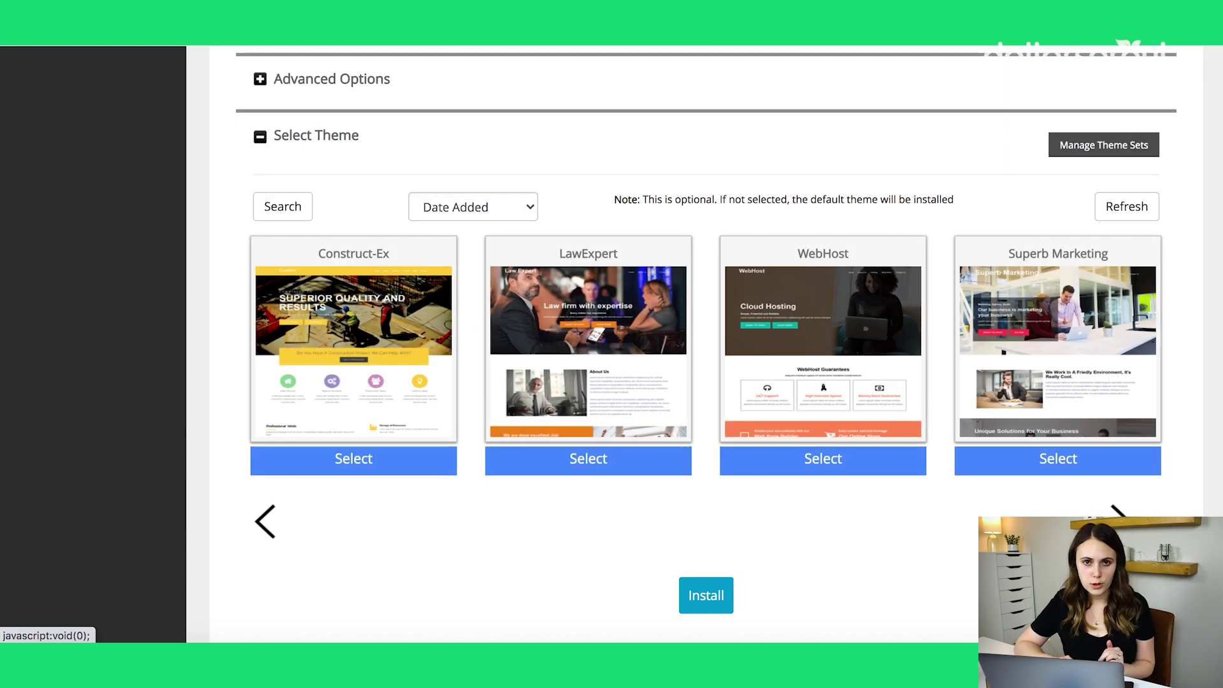
mouse_move(754, 326)
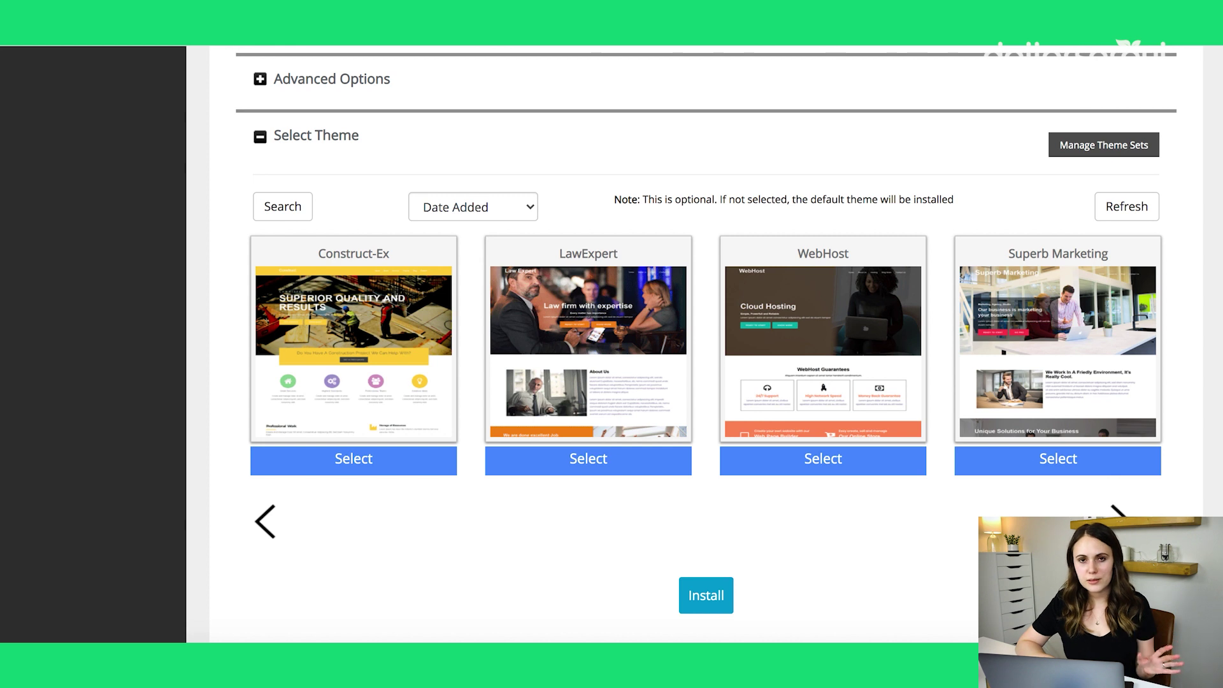
mouse_move(882, 425)
click(832, 425)
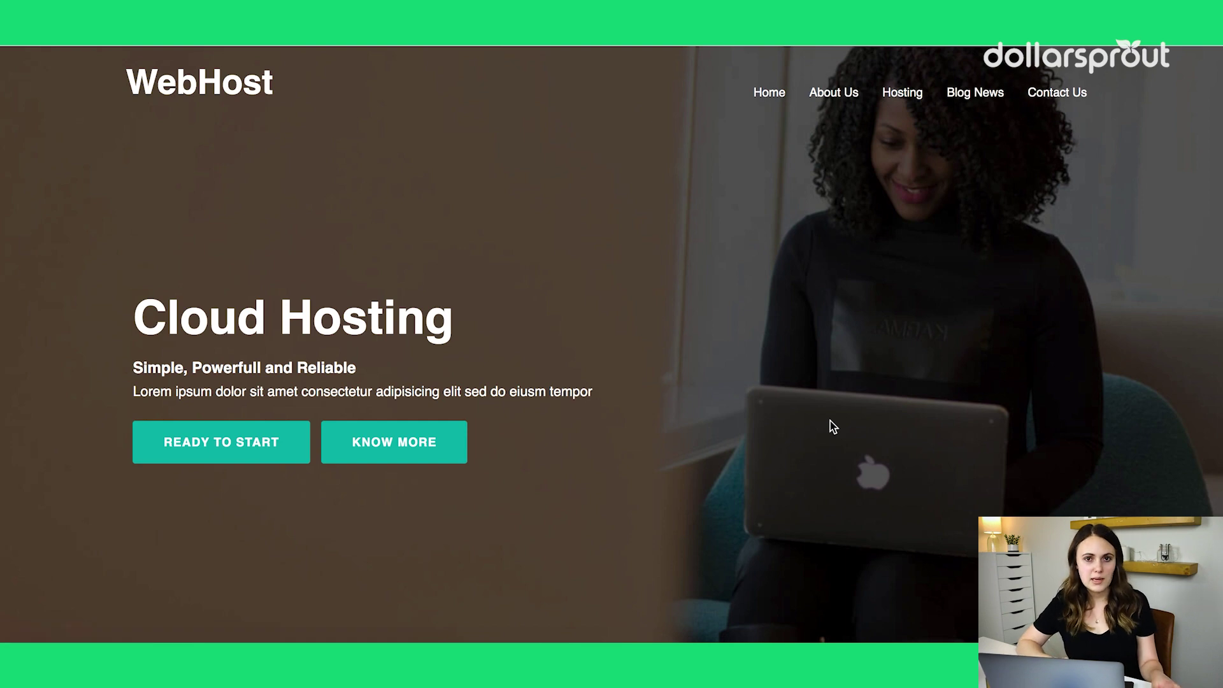
scroll(831, 420, down, 3)
scroll(830, 420, up, 3)
scroll(831, 420, down, 4)
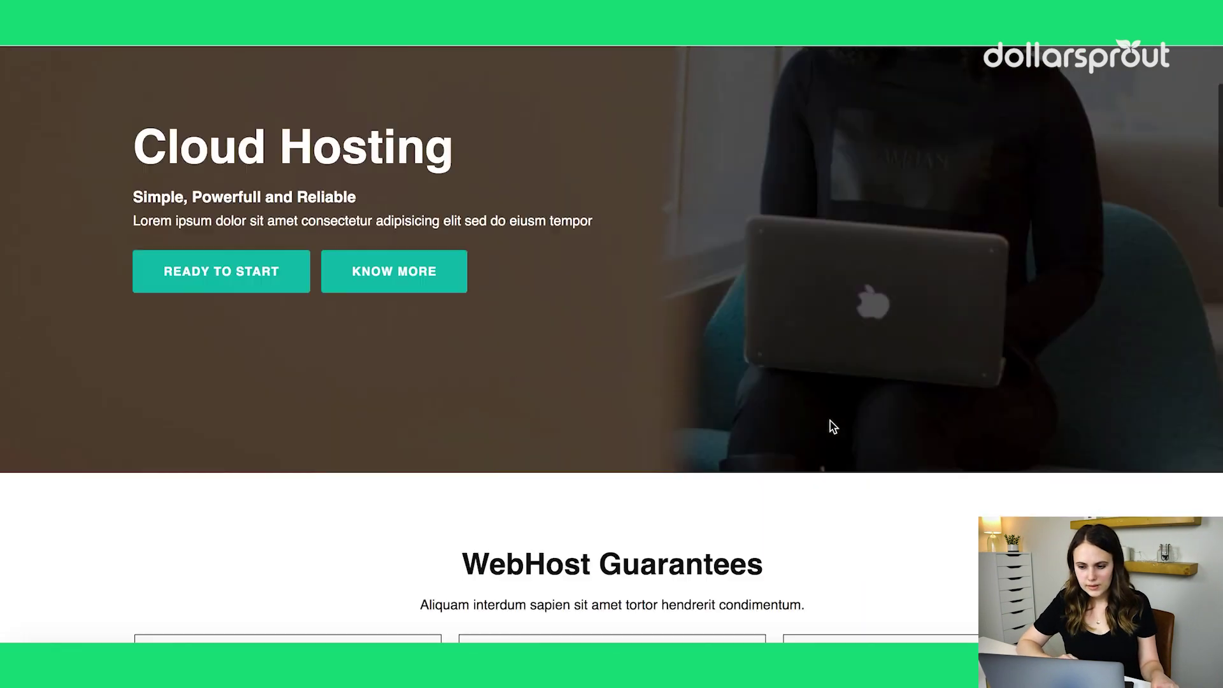
scroll(830, 420, down, 15)
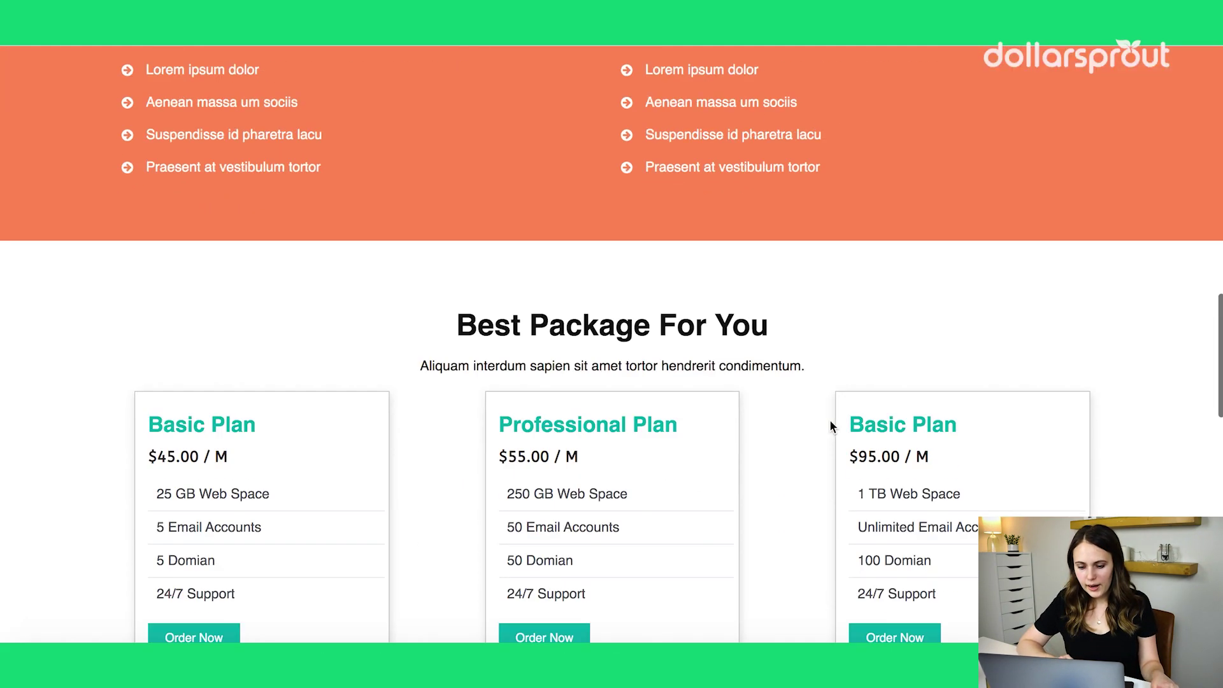
scroll(830, 421, down, 7)
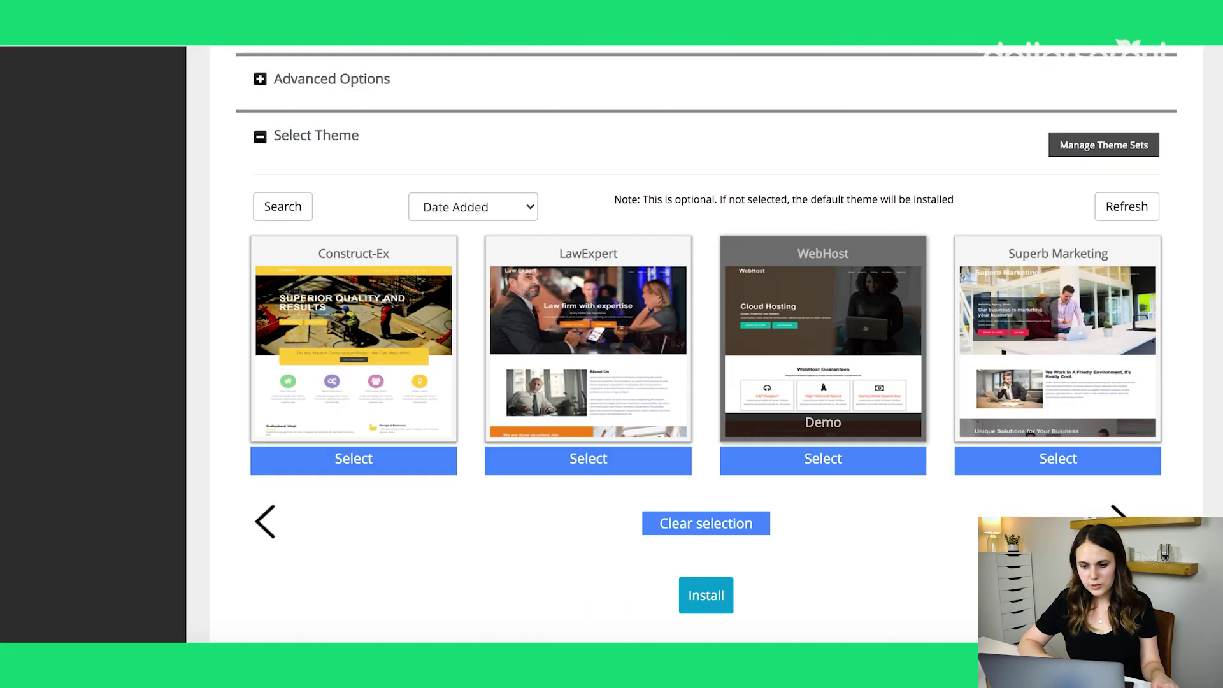
Install WordPress with the WebHost theme, then go to budgetingisfun.com/admin.
click(822, 460)
scroll(765, 477, down, 2)
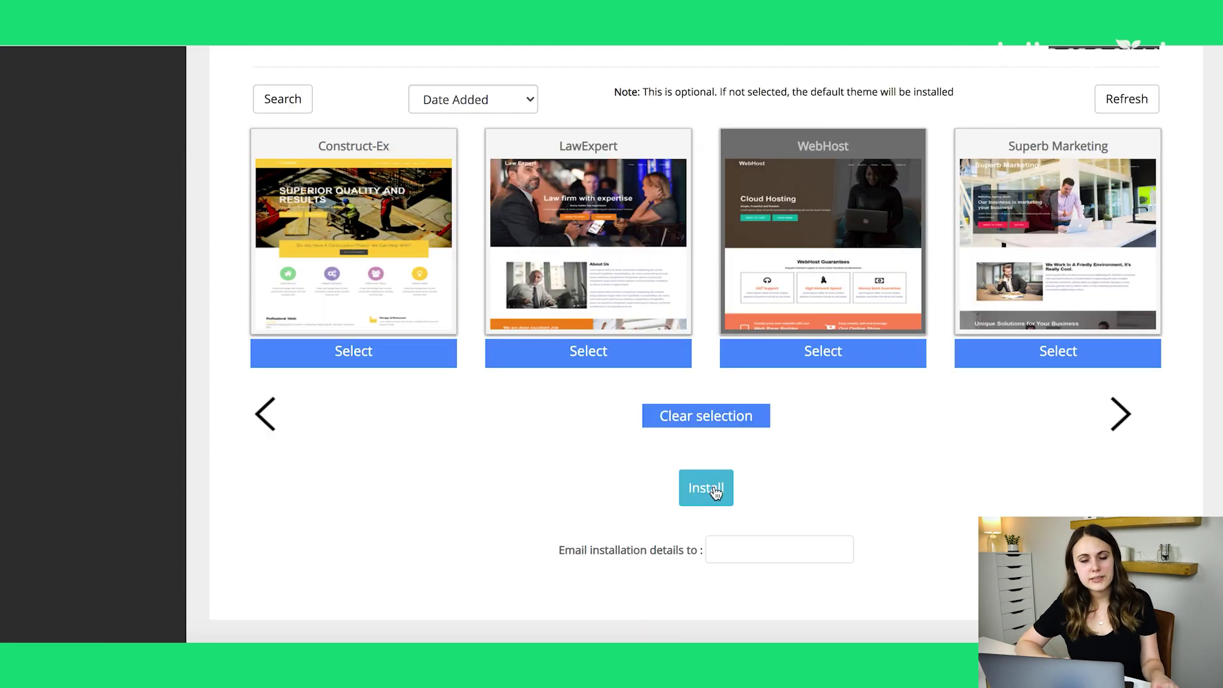
scroll(714, 492, up, 9)
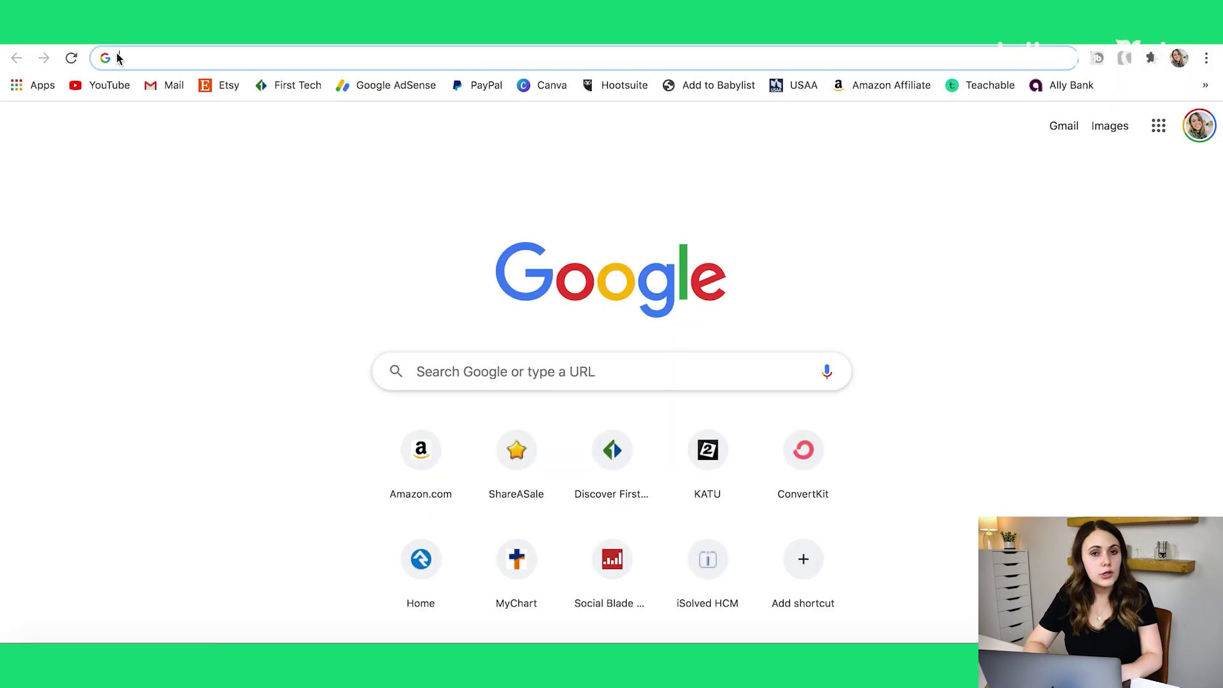
text(budgetingisfun.com)
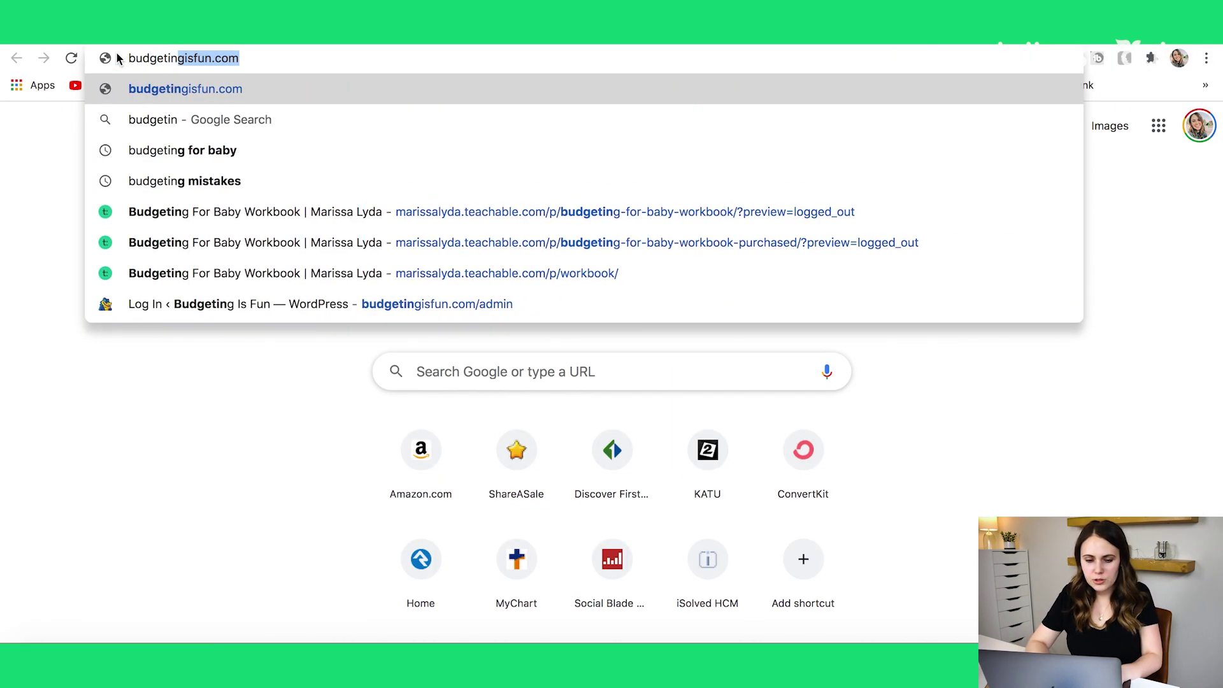
text(/admin)
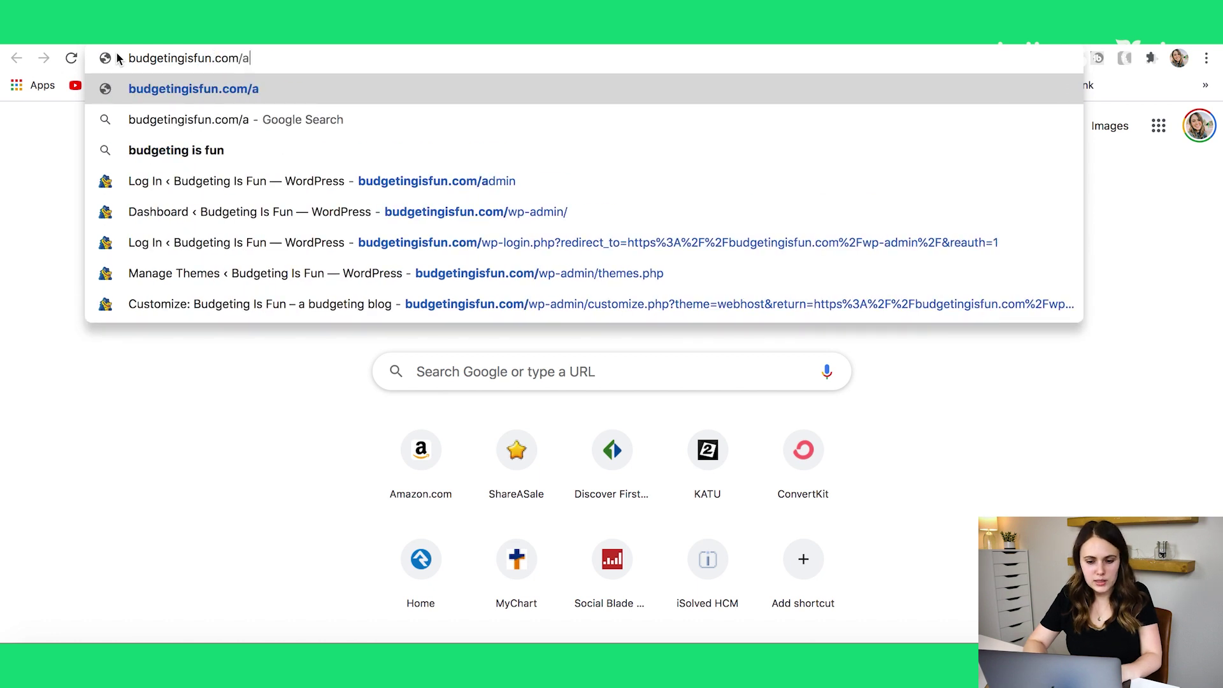
key(Return)
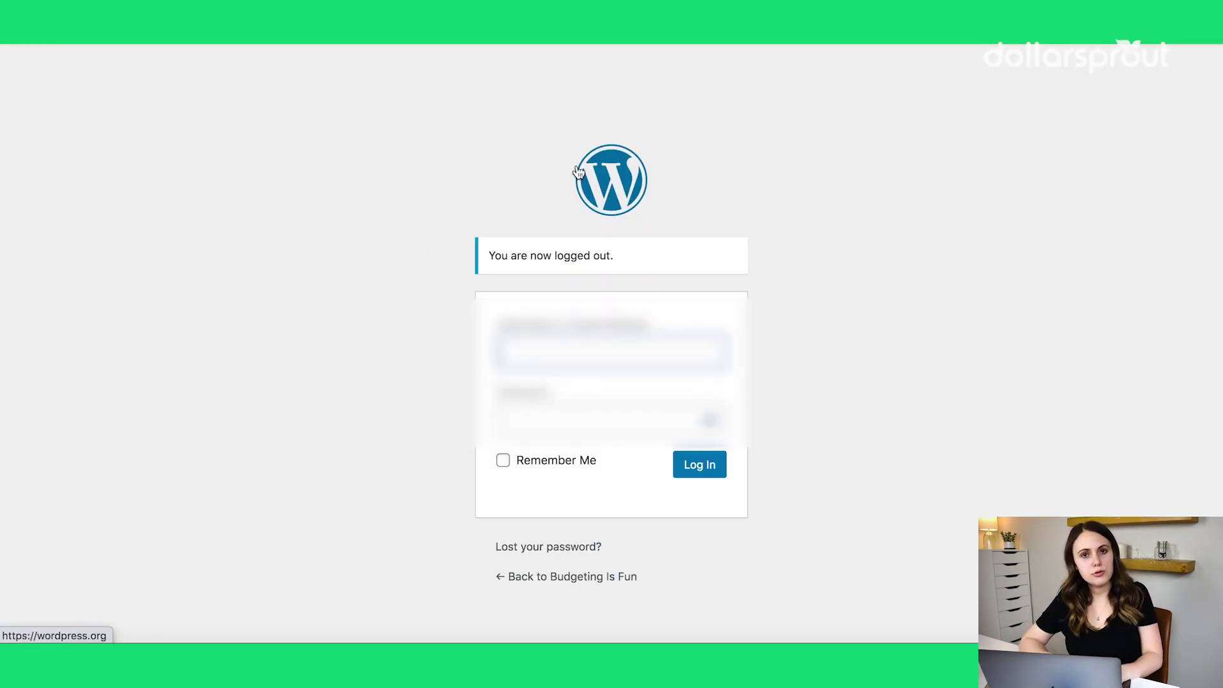
Log in to the WordPress admin with the site's username and password.
click(577, 357)
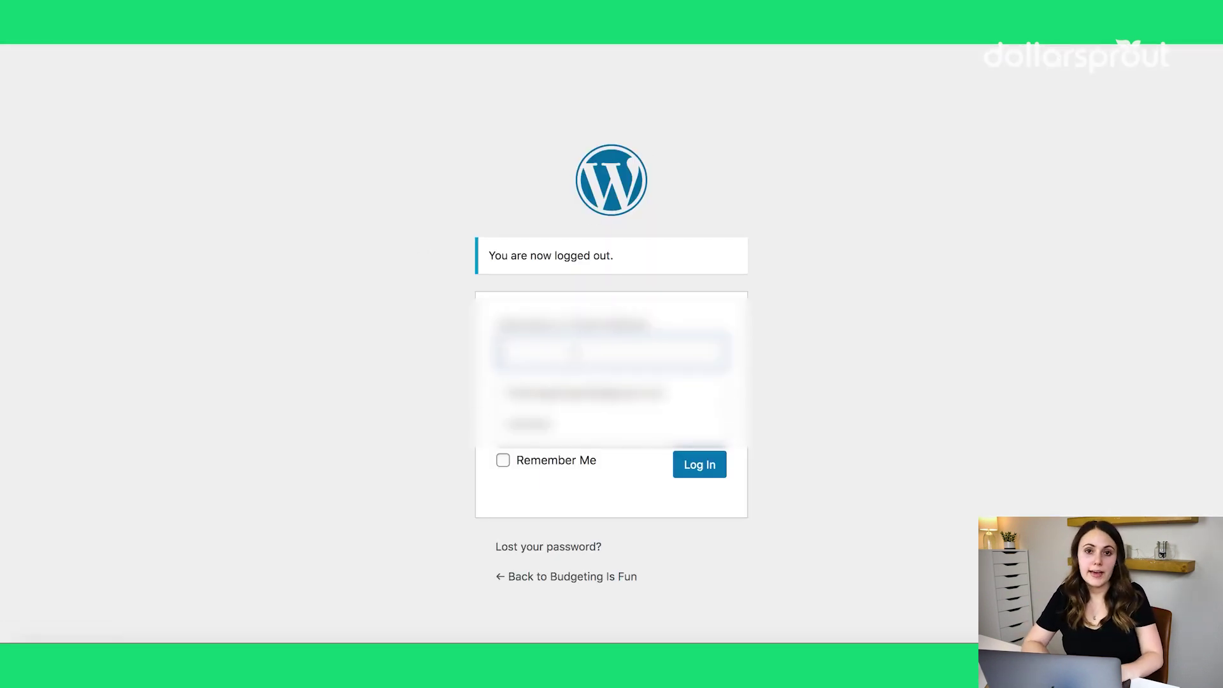
text(budgetingisfun)
key(Tab)
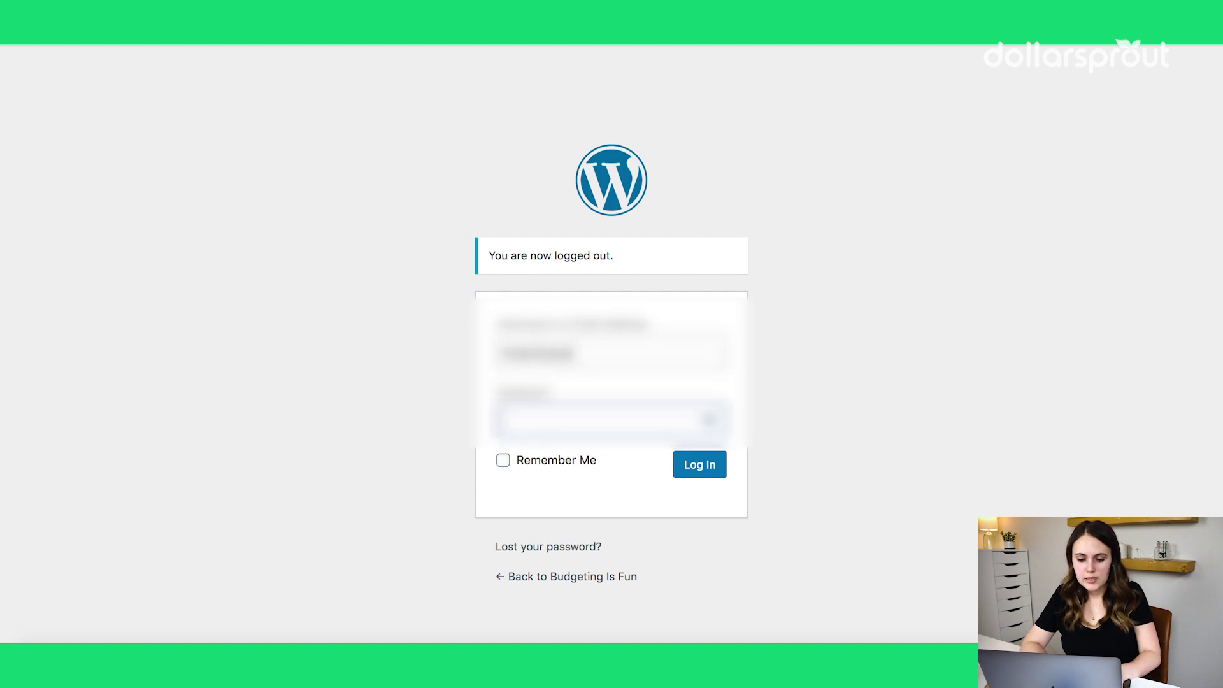
text(••••••••)
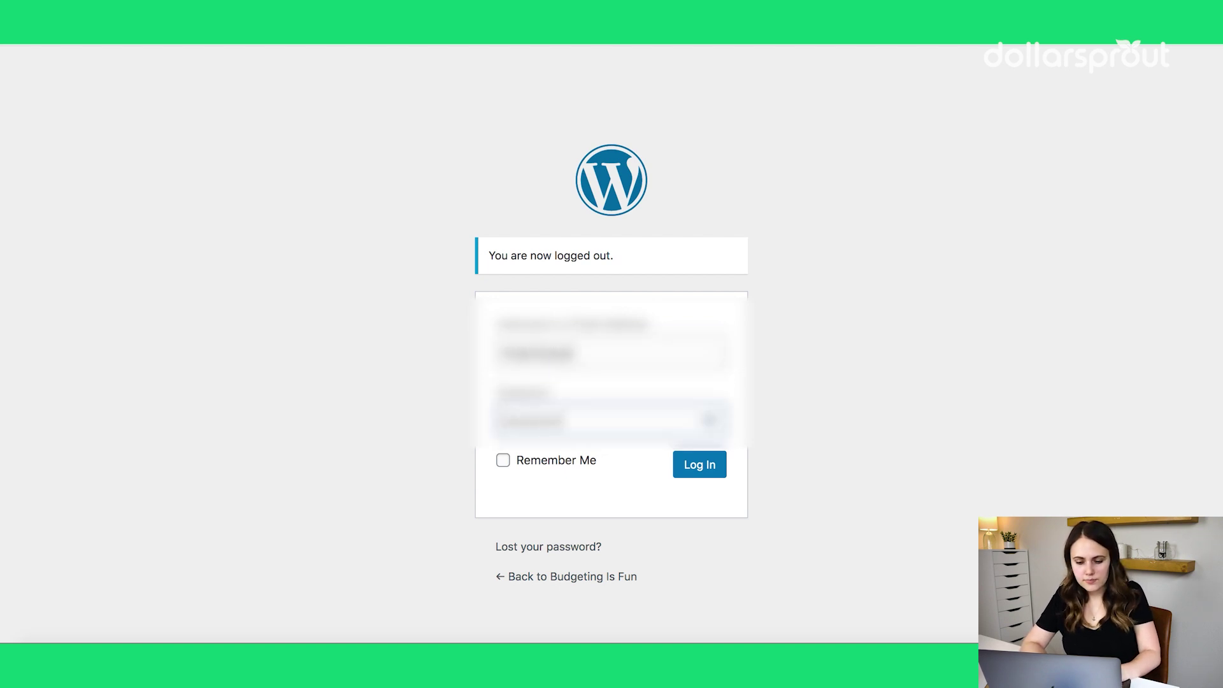
key(Return)
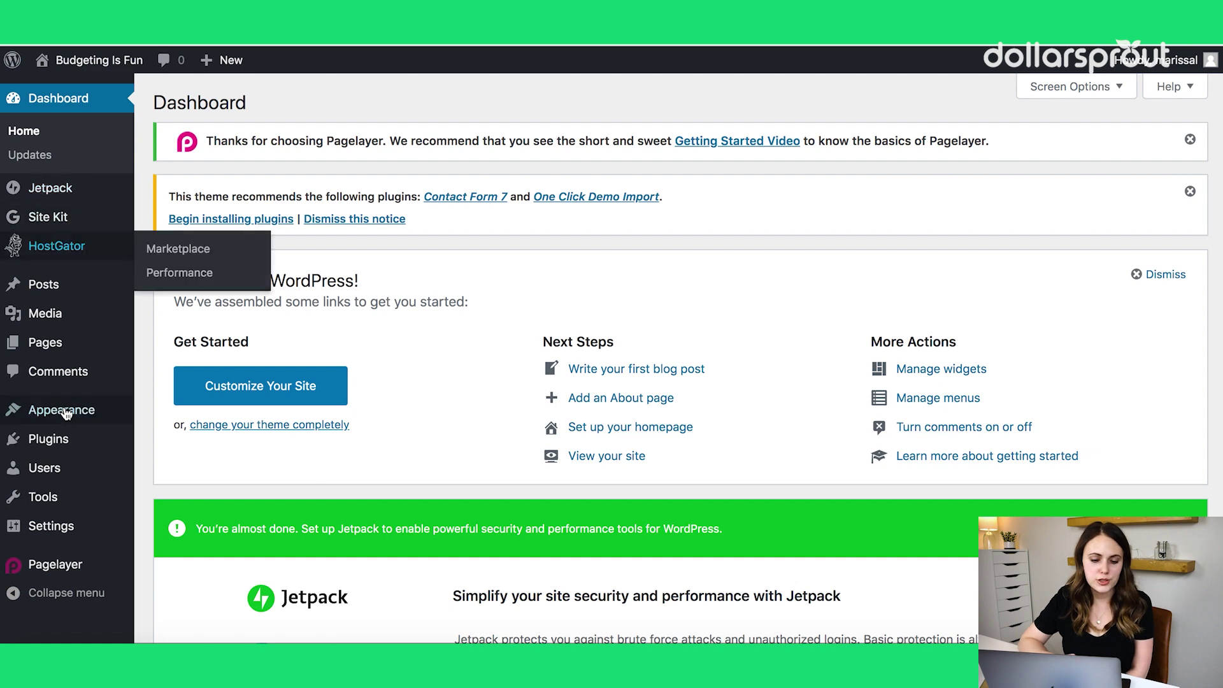
Go to Appearance > Themes and customize the active WebHost theme.
mouse_move(63, 413)
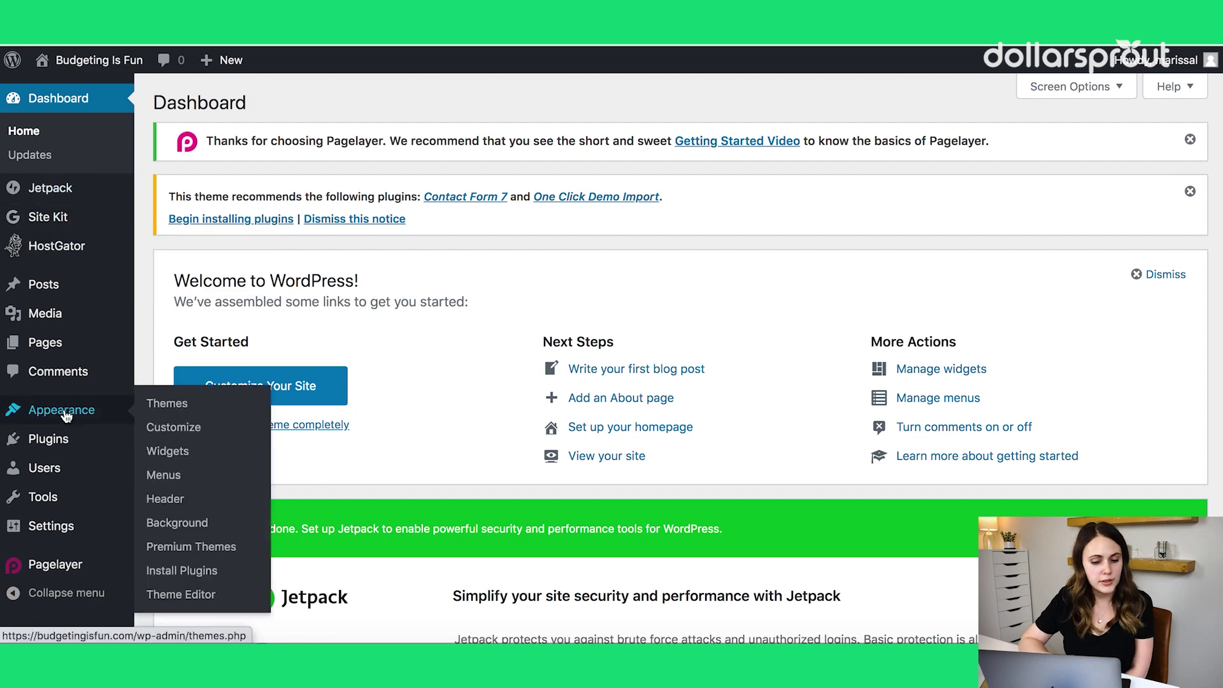
click(156, 408)
scroll(520, 430, down, 1)
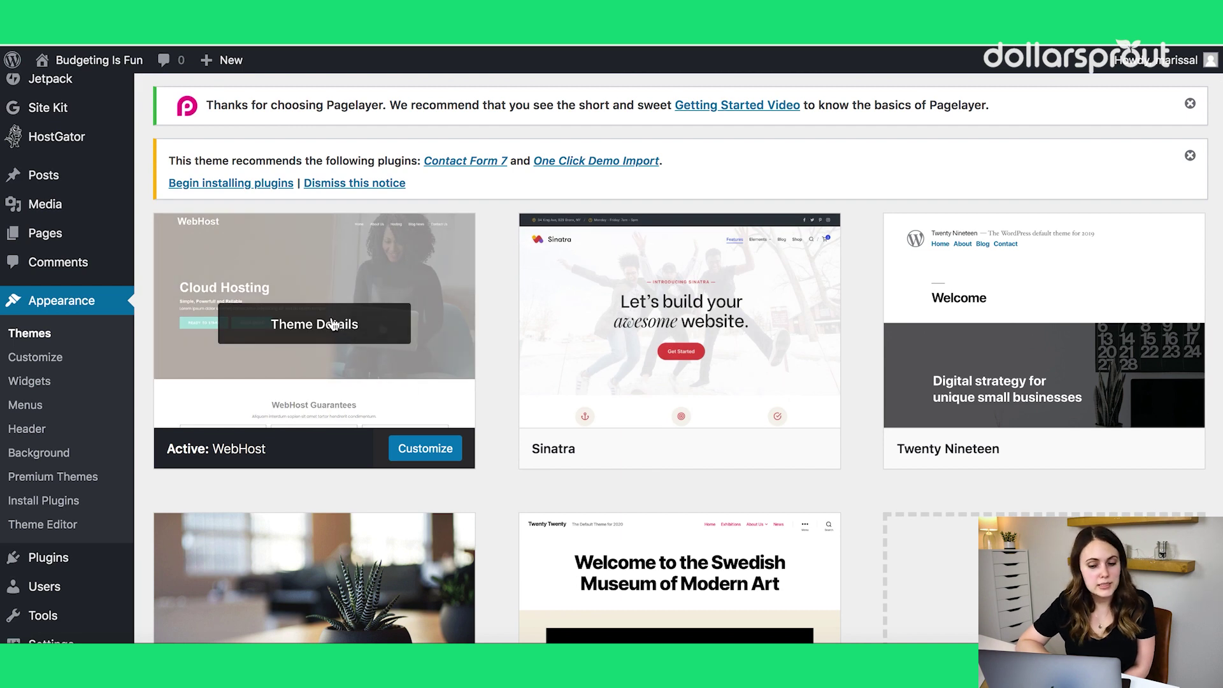
scroll(308, 328, down, 3)
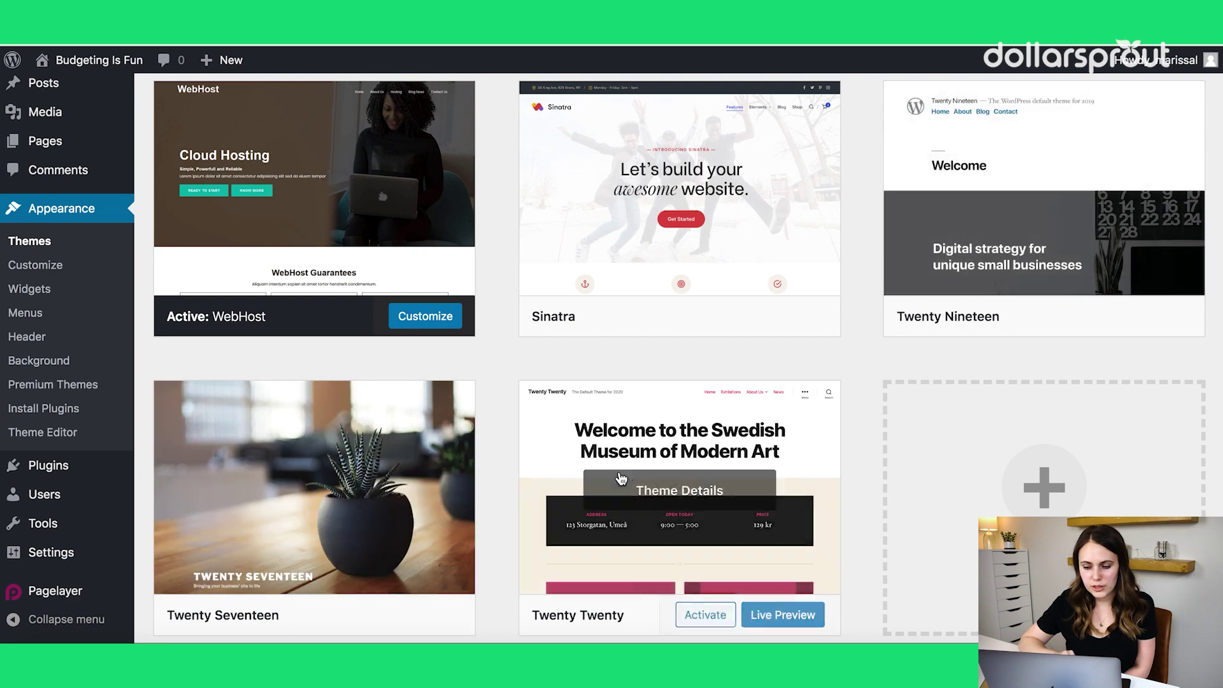
scroll(624, 471, down, 2)
scroll(626, 472, up, 5)
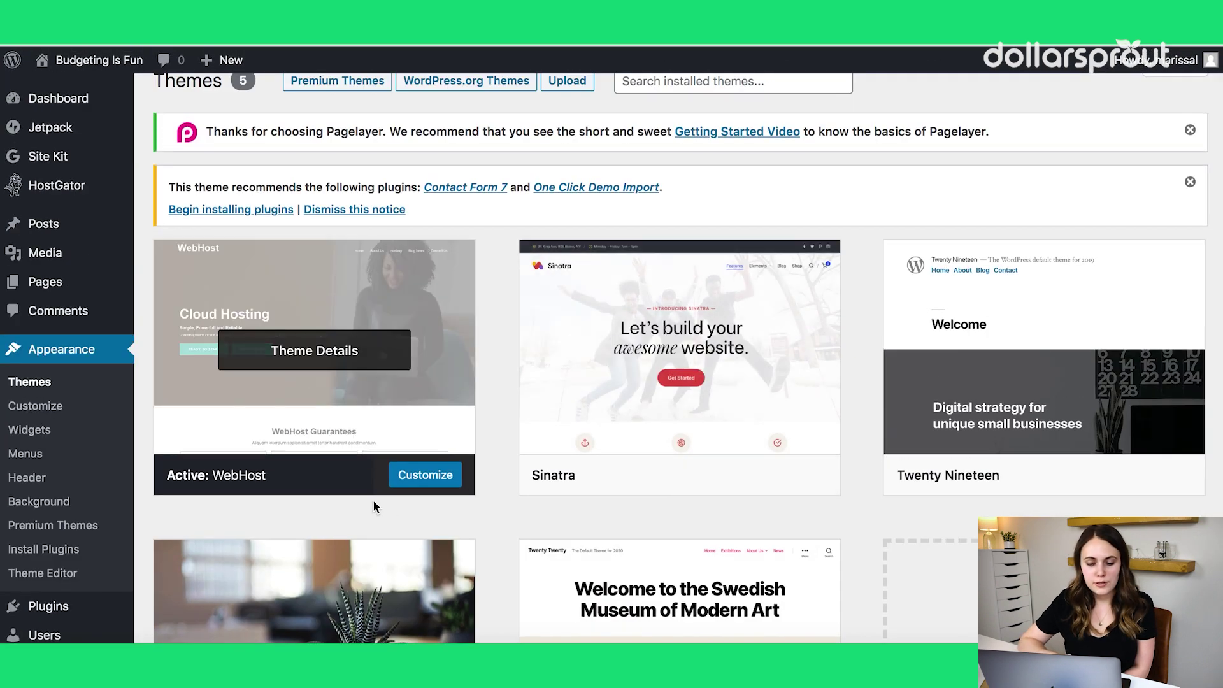
click(437, 486)
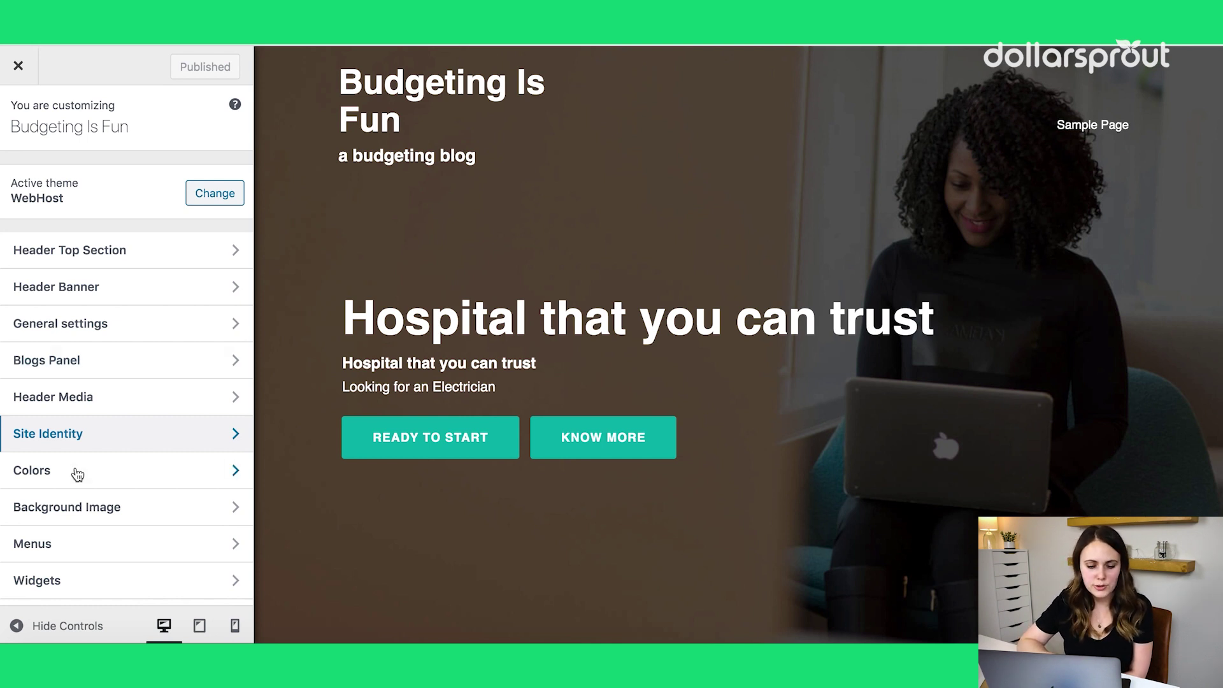
Replace the Site Identity tagline with 'because budgeting should be fun' and publish it.
click(75, 439)
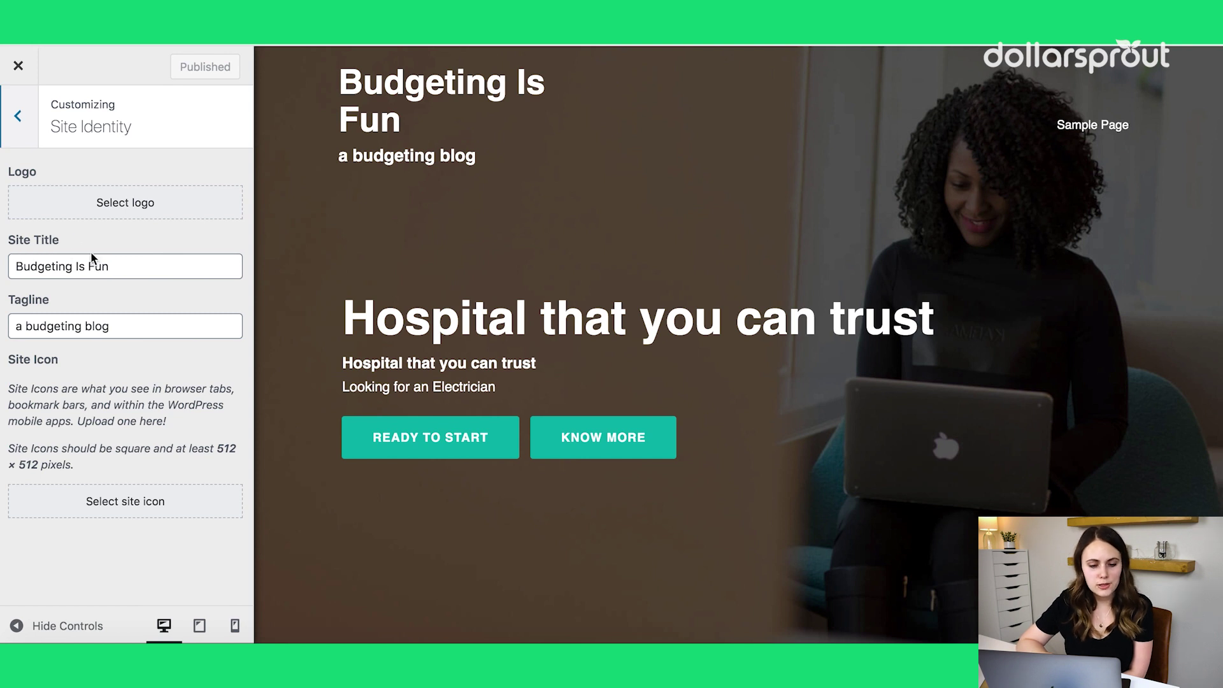
drag(121, 326, 1, 326)
key(BackSpace)
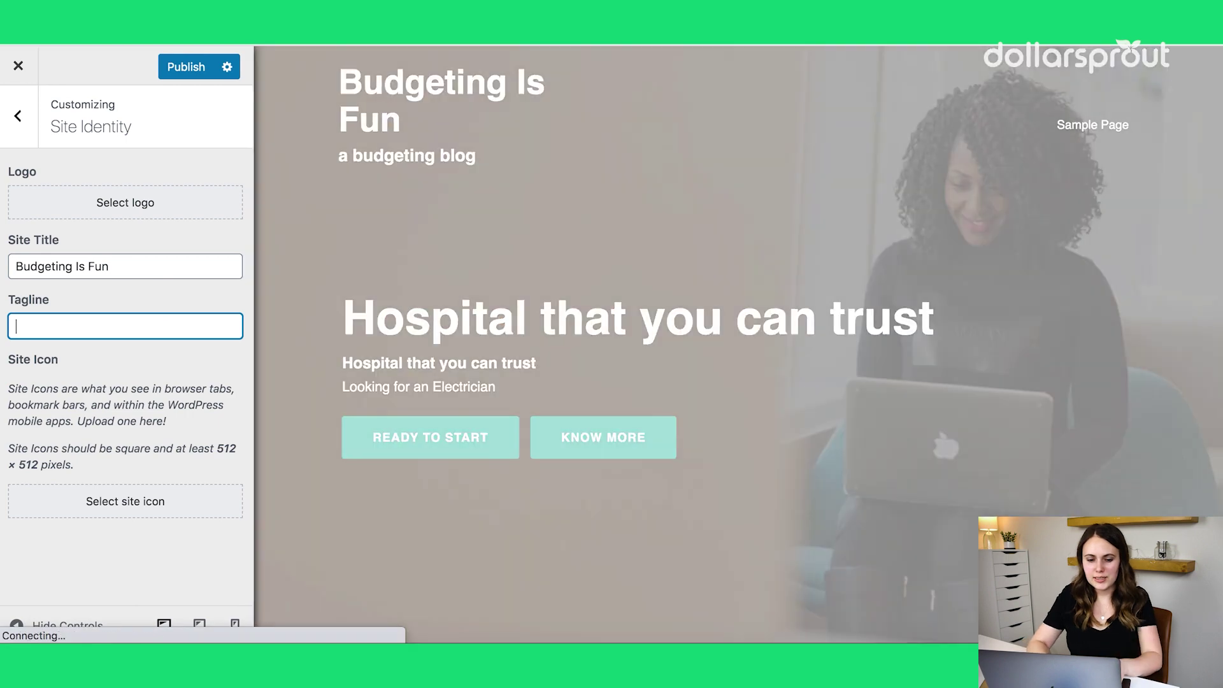
text(because budgeting should be fun)
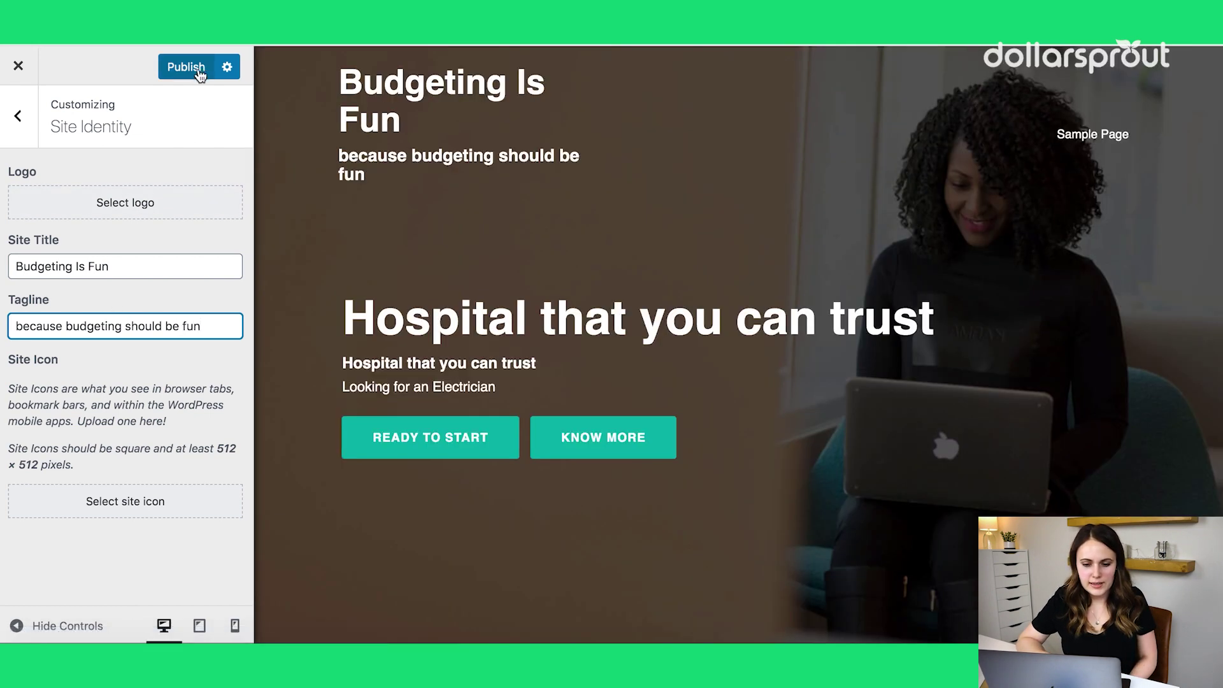
click(199, 75)
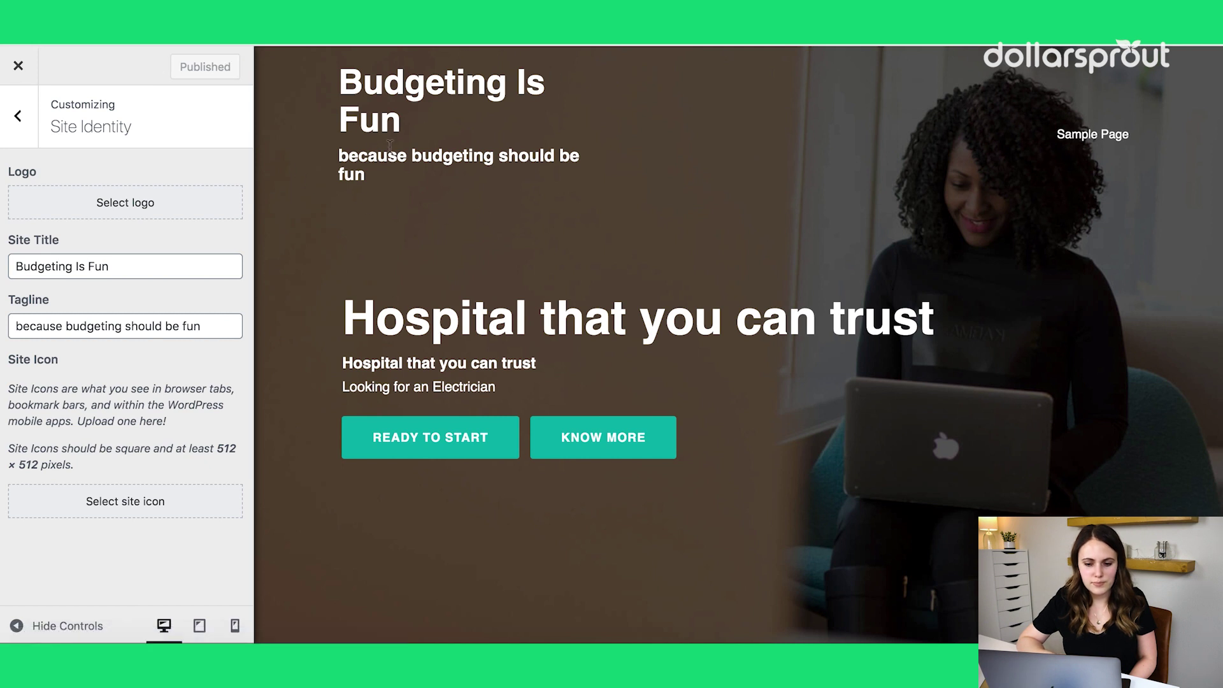
key(Escape)
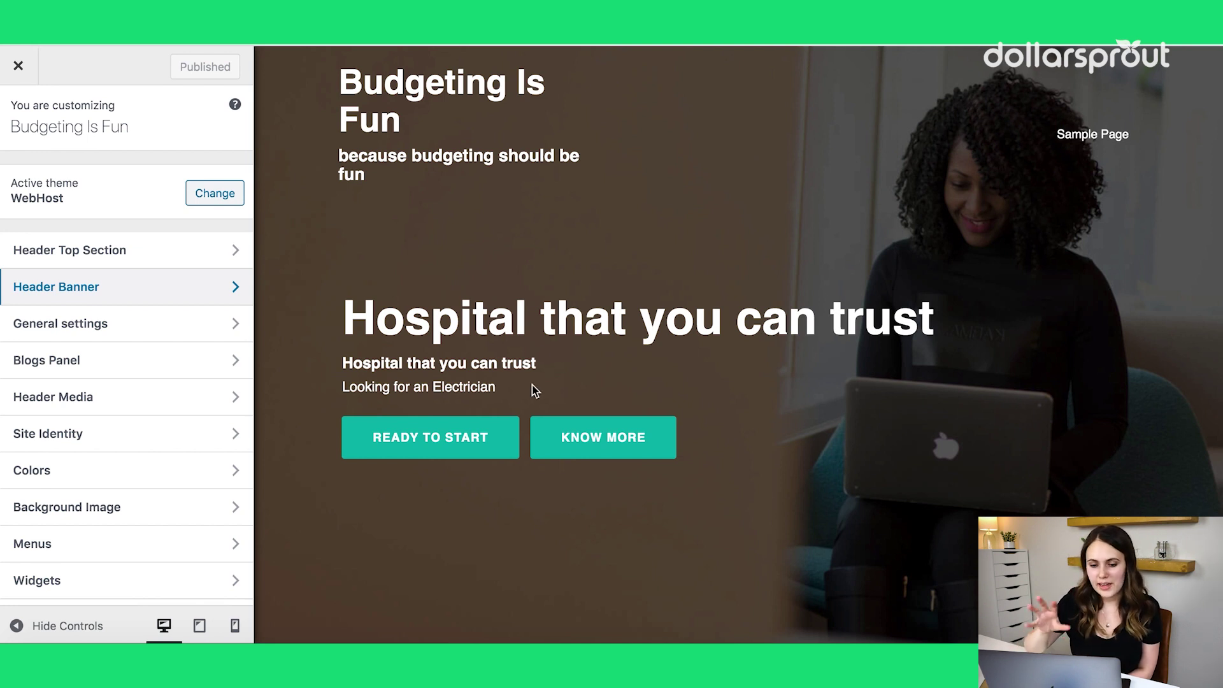
Set the banner main title to 'Budgeting Is Easy', publish, and close the Customizer.
click(171, 291)
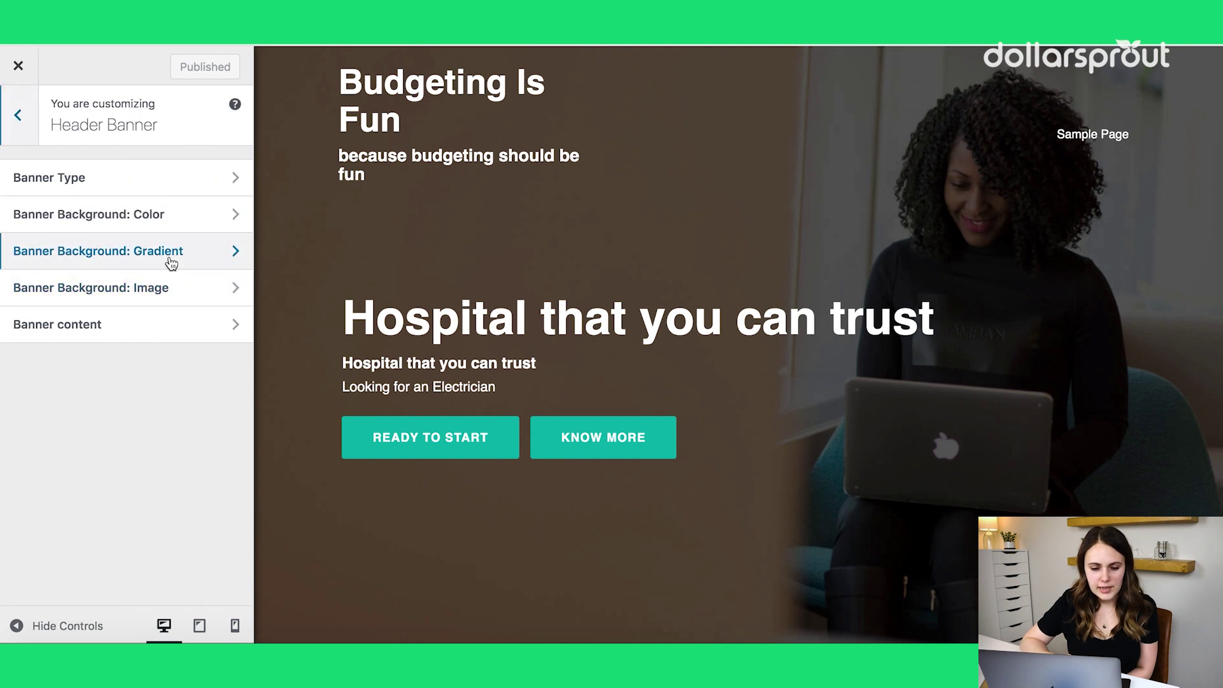
click(170, 326)
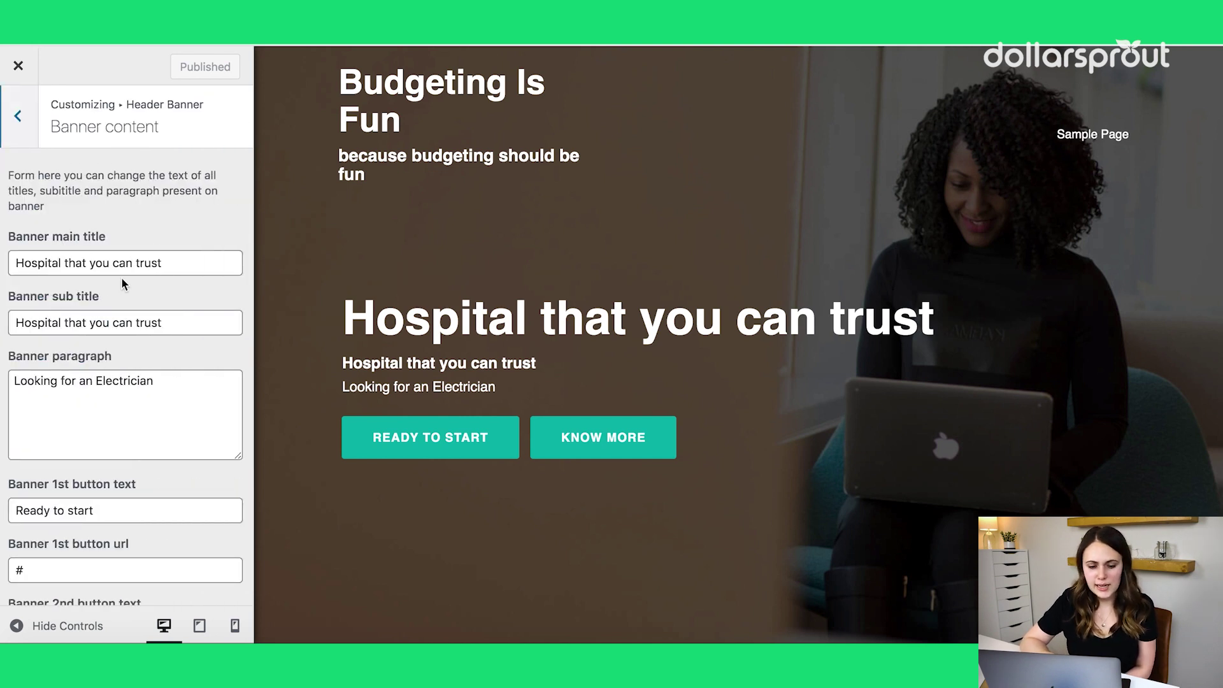
scroll(160, 417, down, 2)
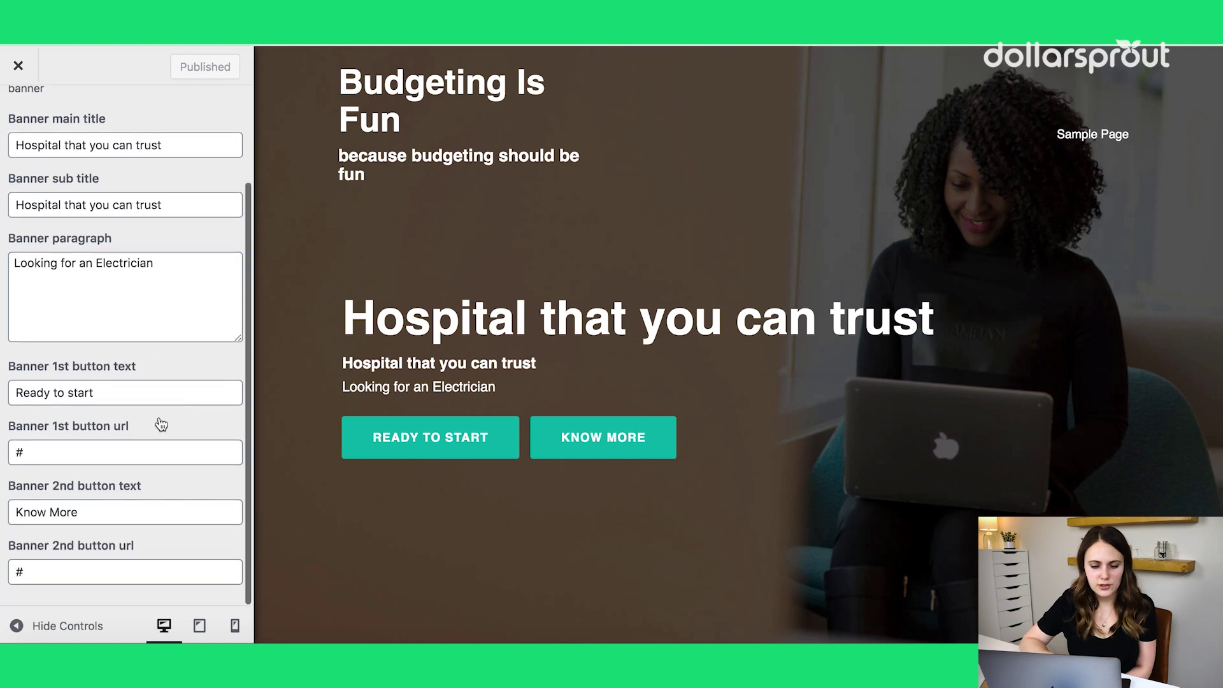
triple_click(128, 145)
key(BackSpace)
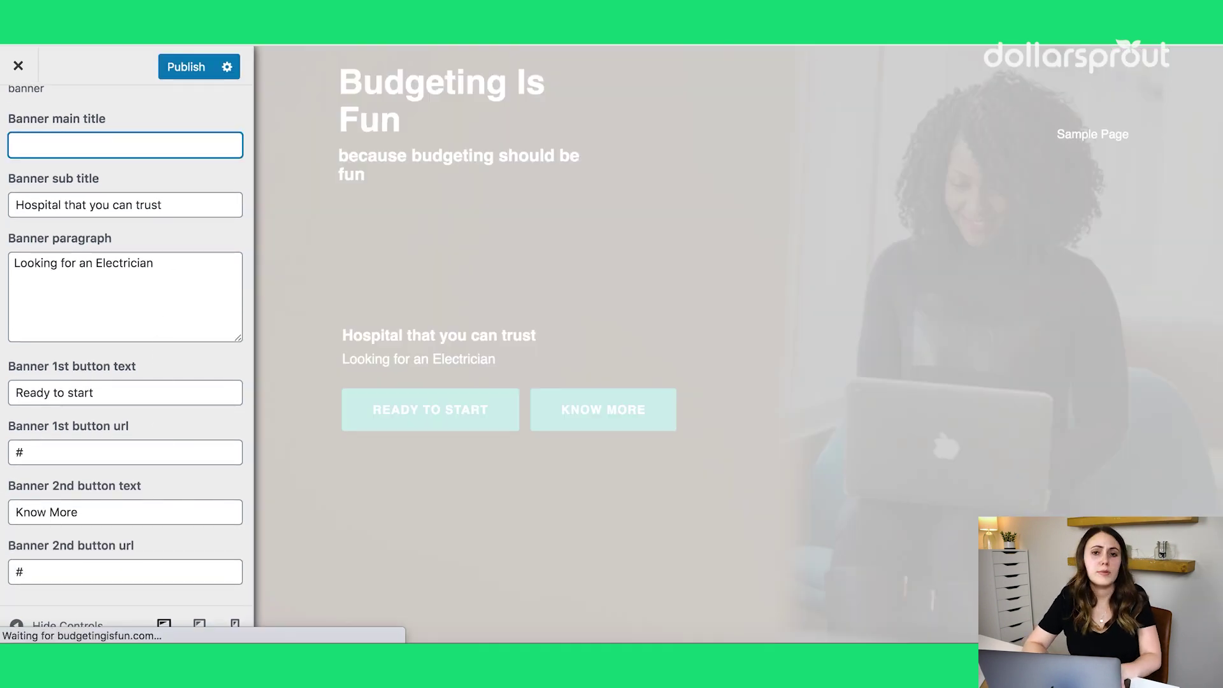
text(Biudget)
key(BackSpace)
key(BackSpace)
key(BackSpace)
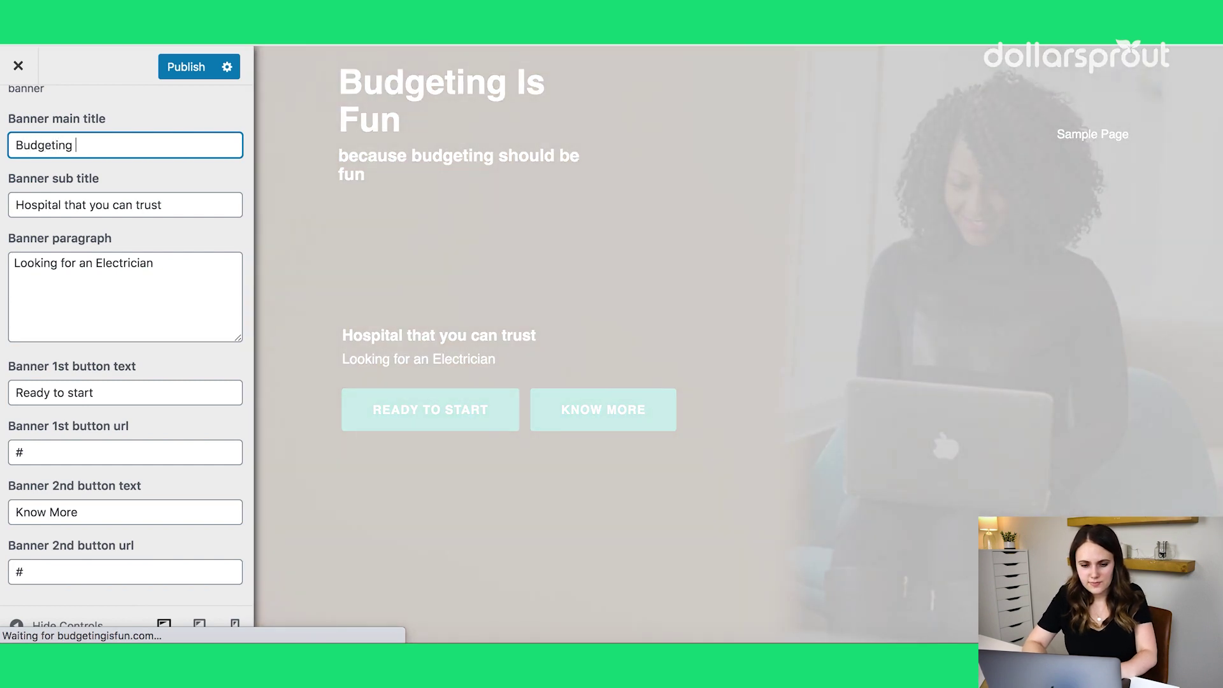
key(BackSpace)
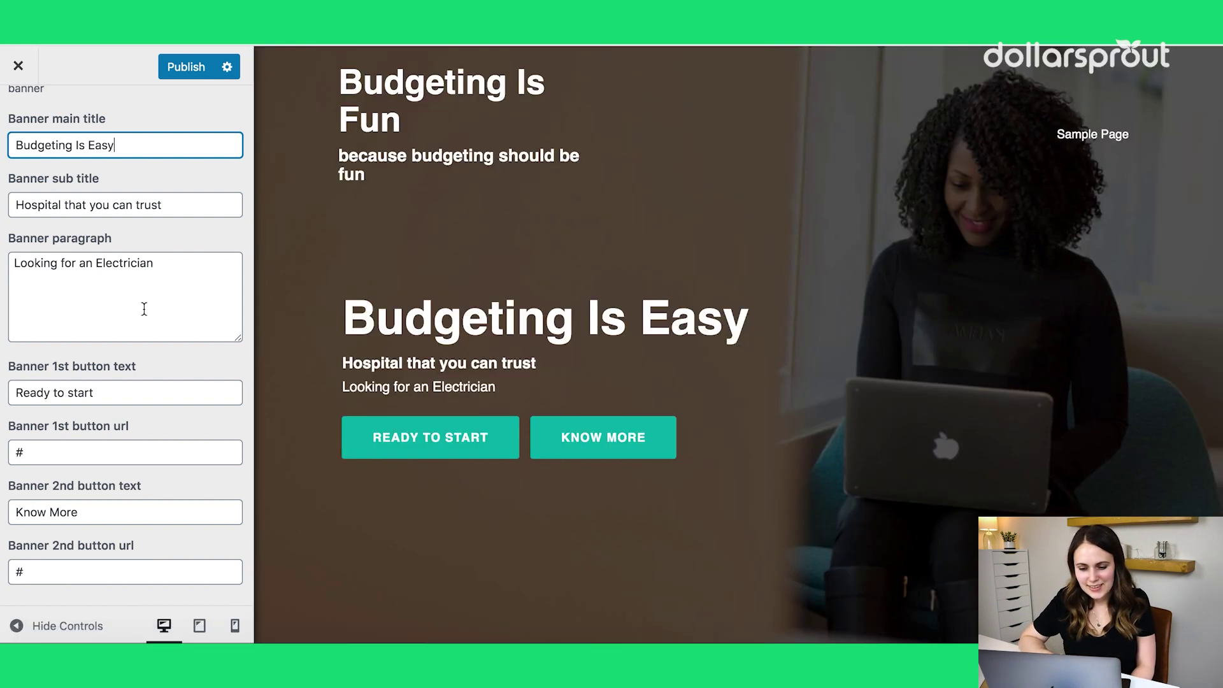
click(186, 70)
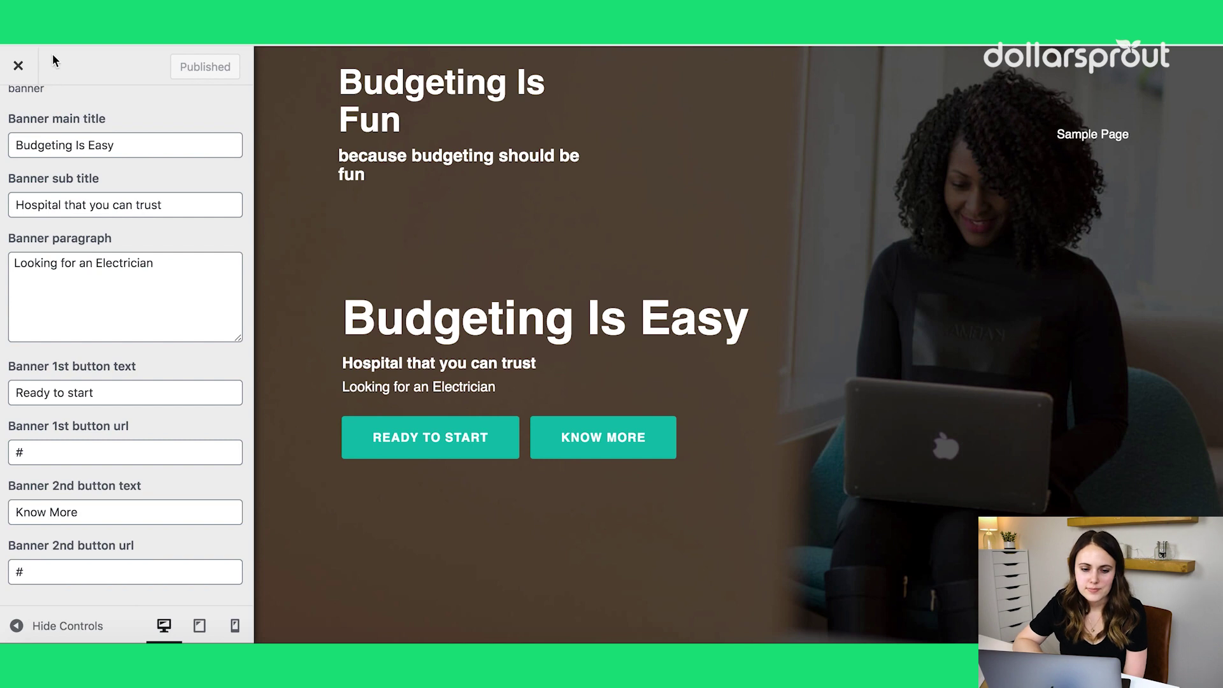
click(19, 74)
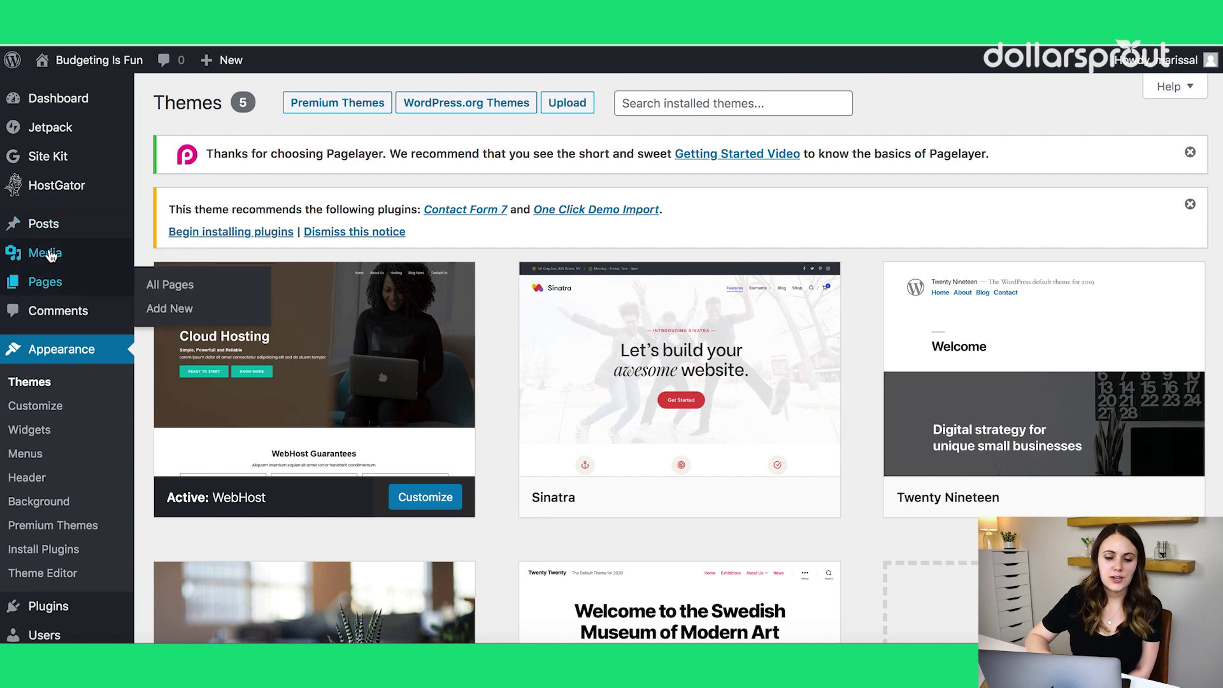
Create a new post from Posts > Add New and dismiss the block editor's welcome guide.
click(50, 228)
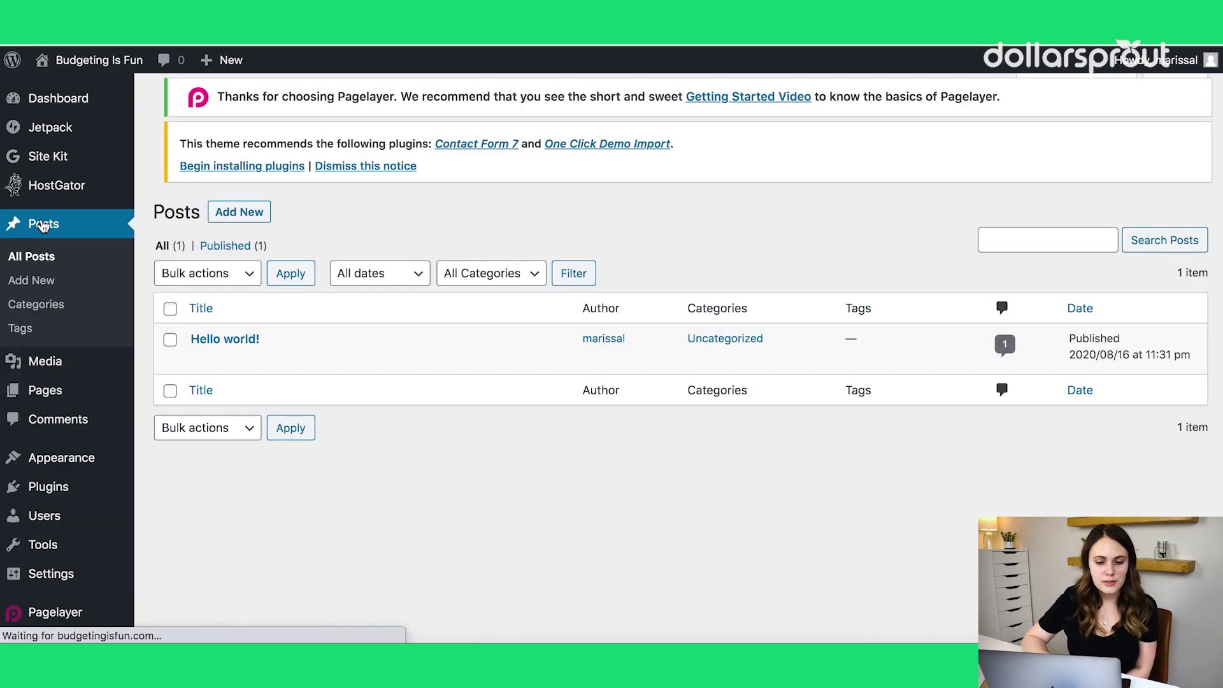
click(43, 283)
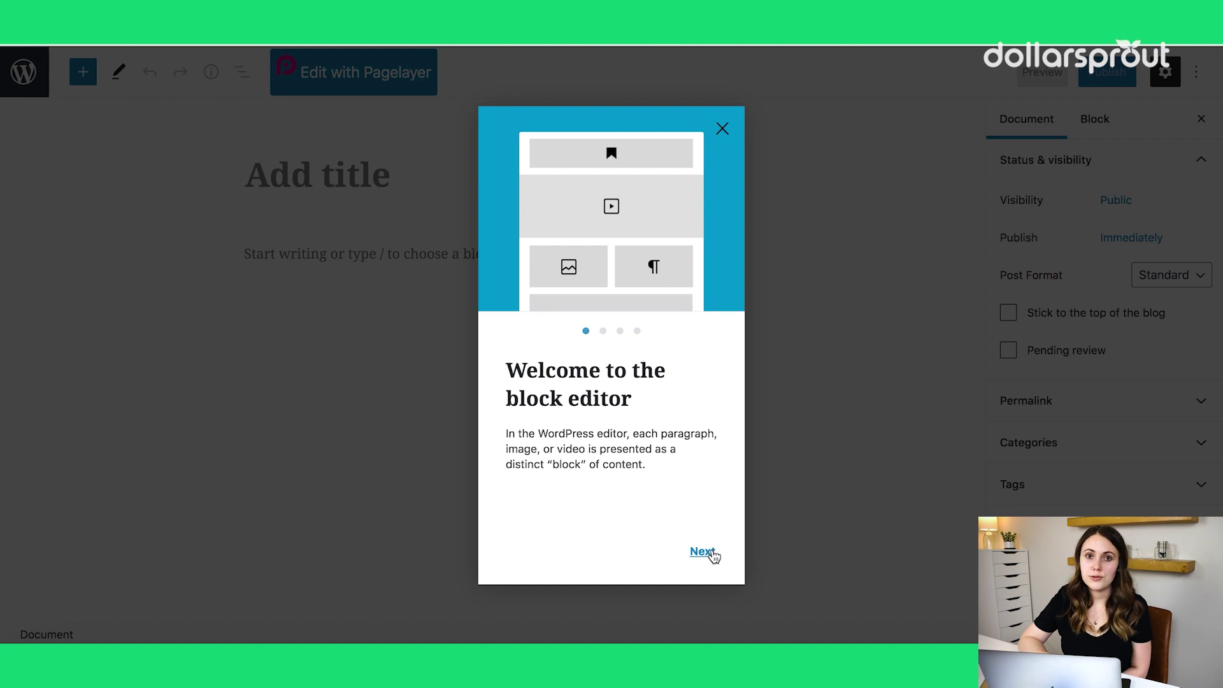
click(703, 552)
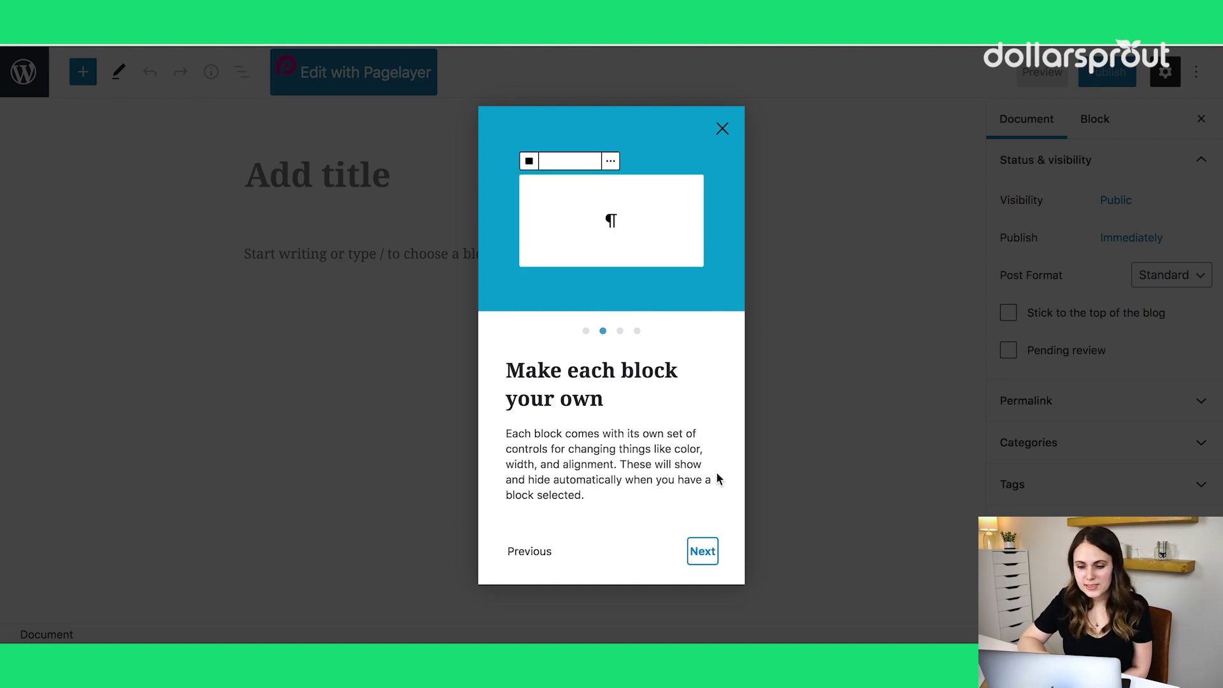
click(703, 552)
click(705, 552)
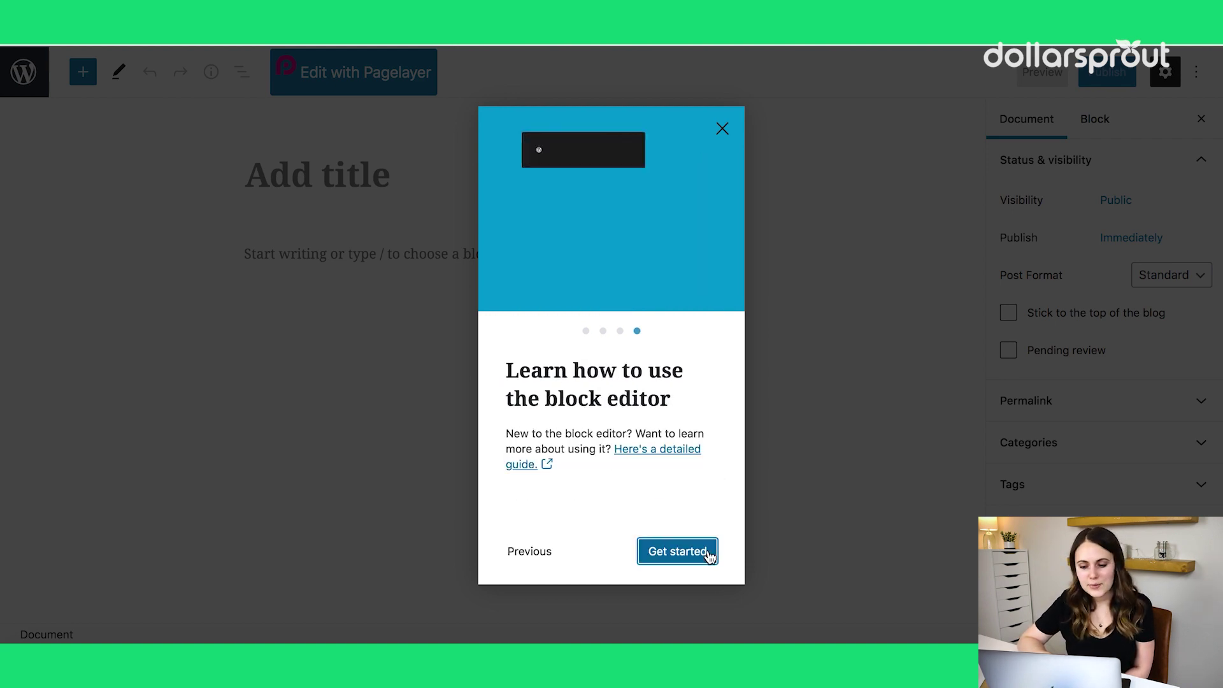
click(681, 549)
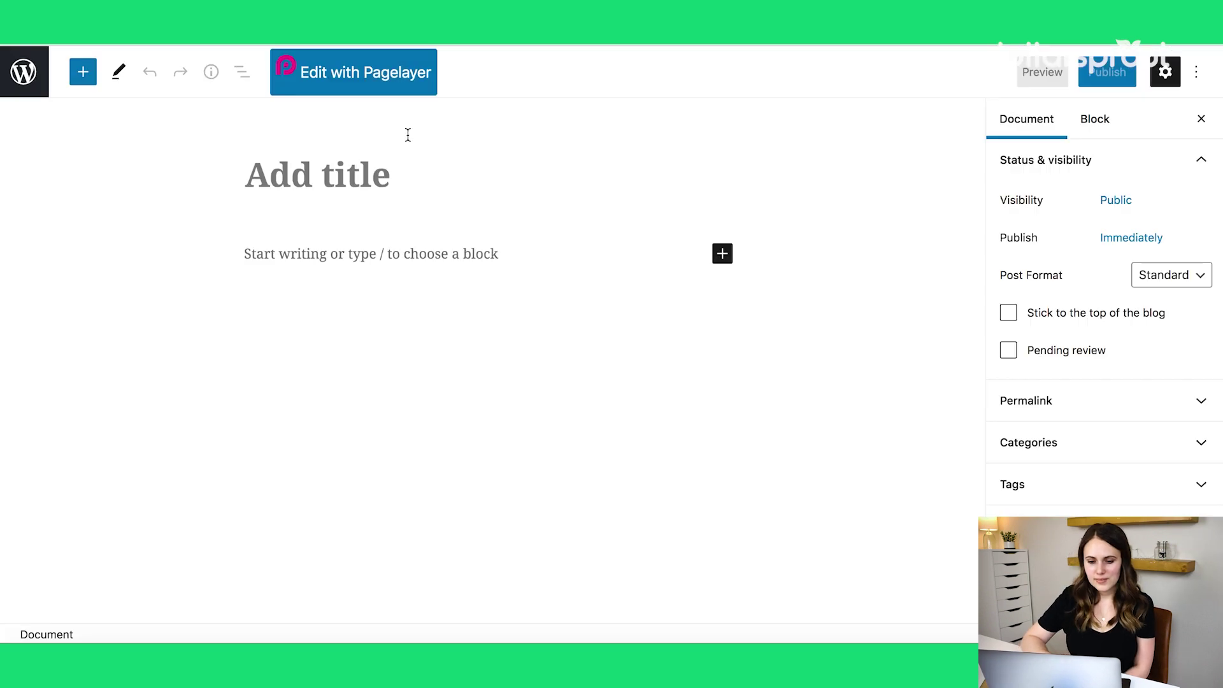
Title the post 'Why I Think Budgeting Is Fun'.
click(367, 189)
text(Why I thin)
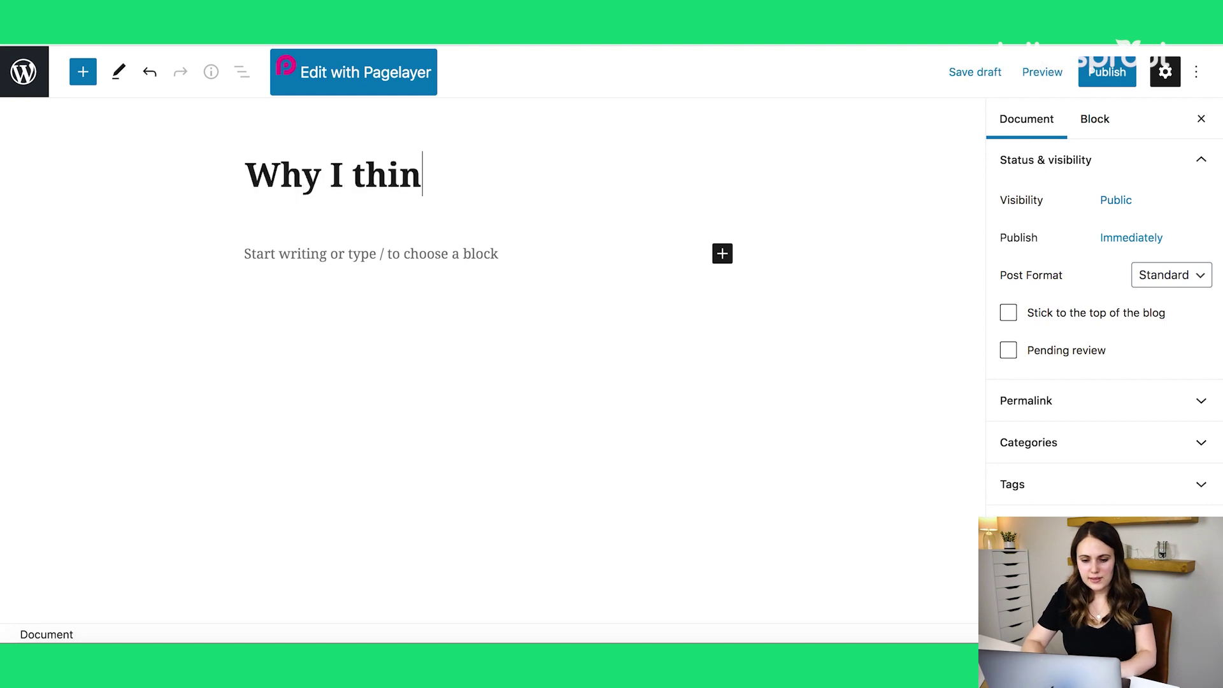
key(BackSpace)
key(BackSpace)
key(BackSpace)
key(BackSpace)
text(Think Budge)
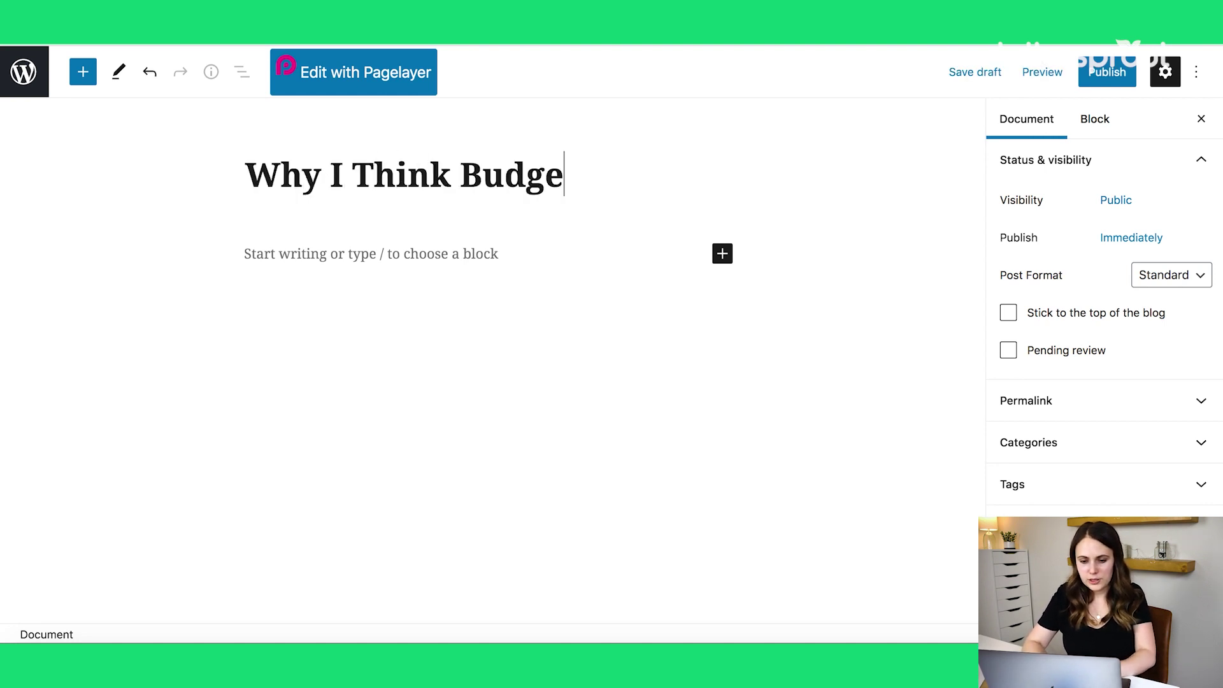
text(ting Is Fun)
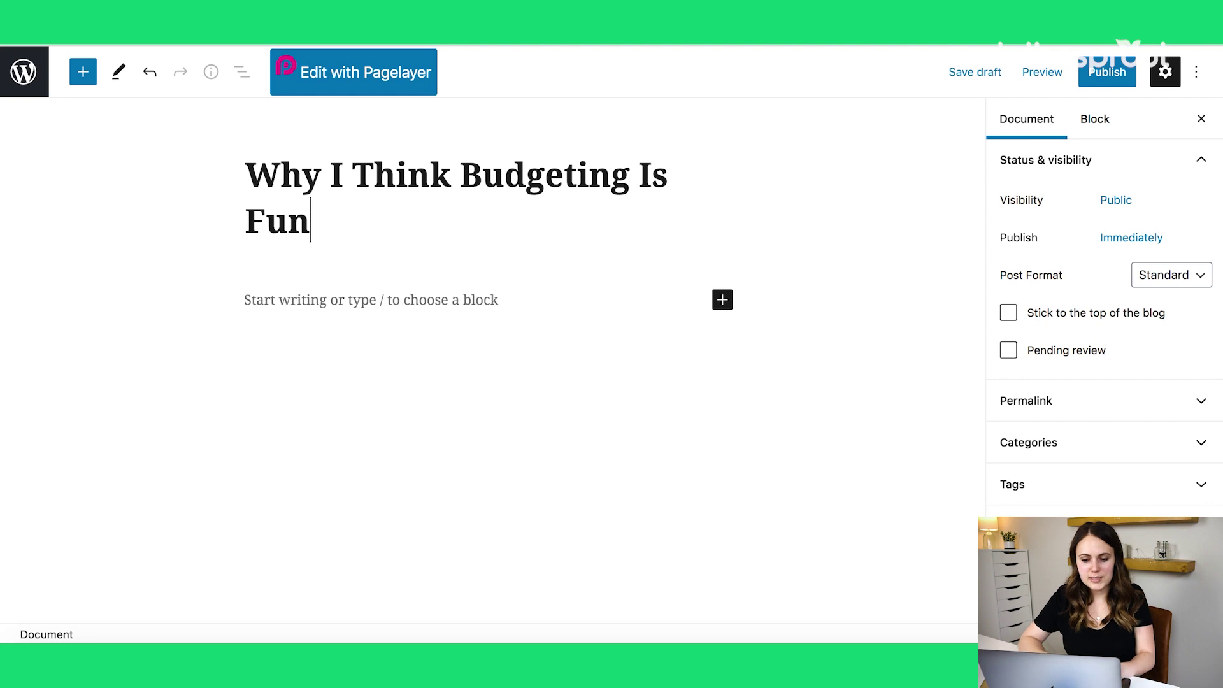
Add the paragraph 'Budgeting is fun because it gives you the permission to spend!' and save the draft.
click(323, 300)
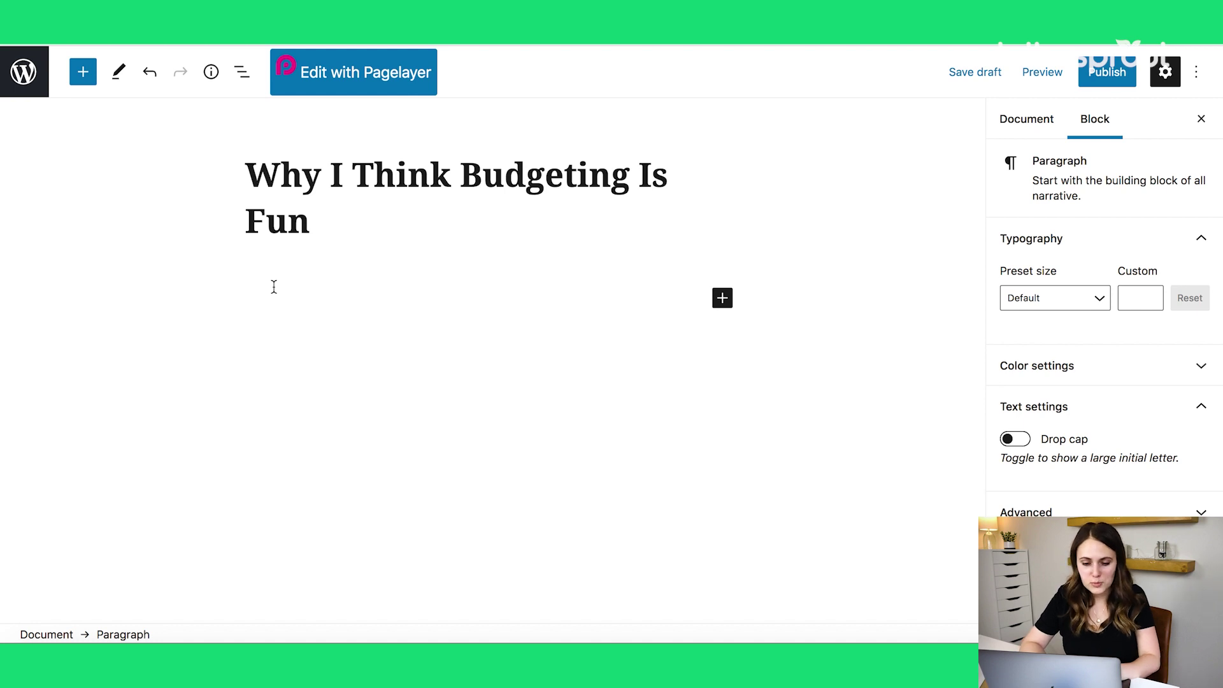
text(Budgeting is fun becau)
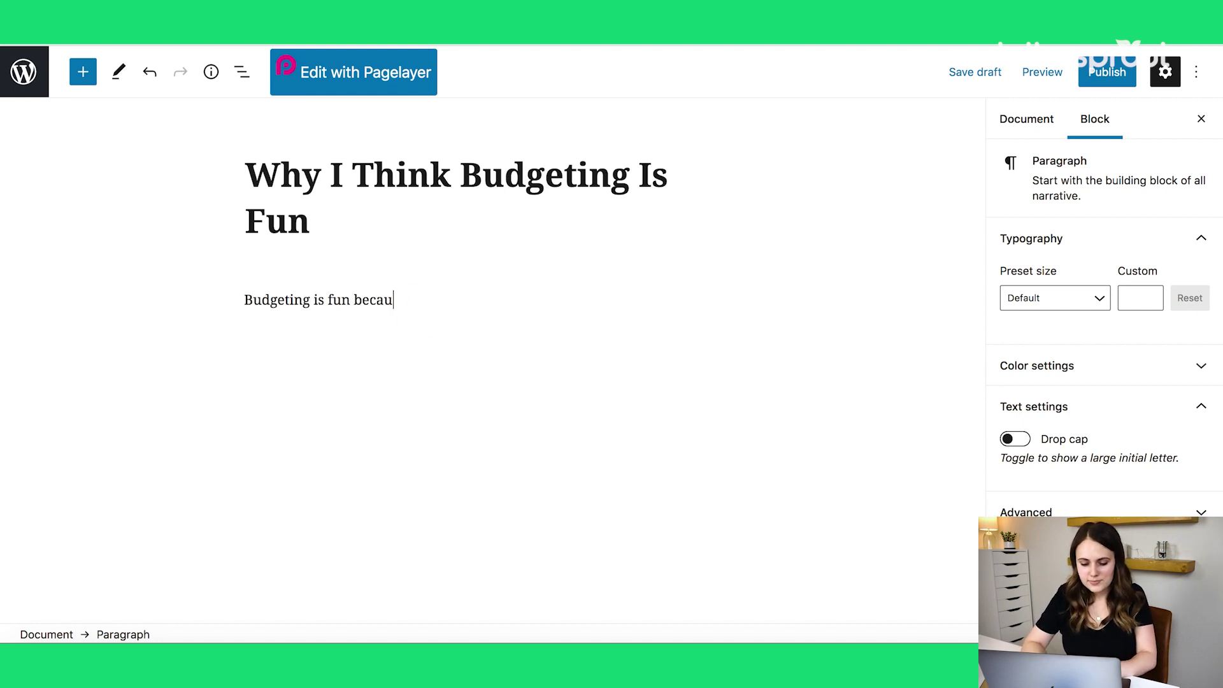
text(se it gives you the permission to spend!)
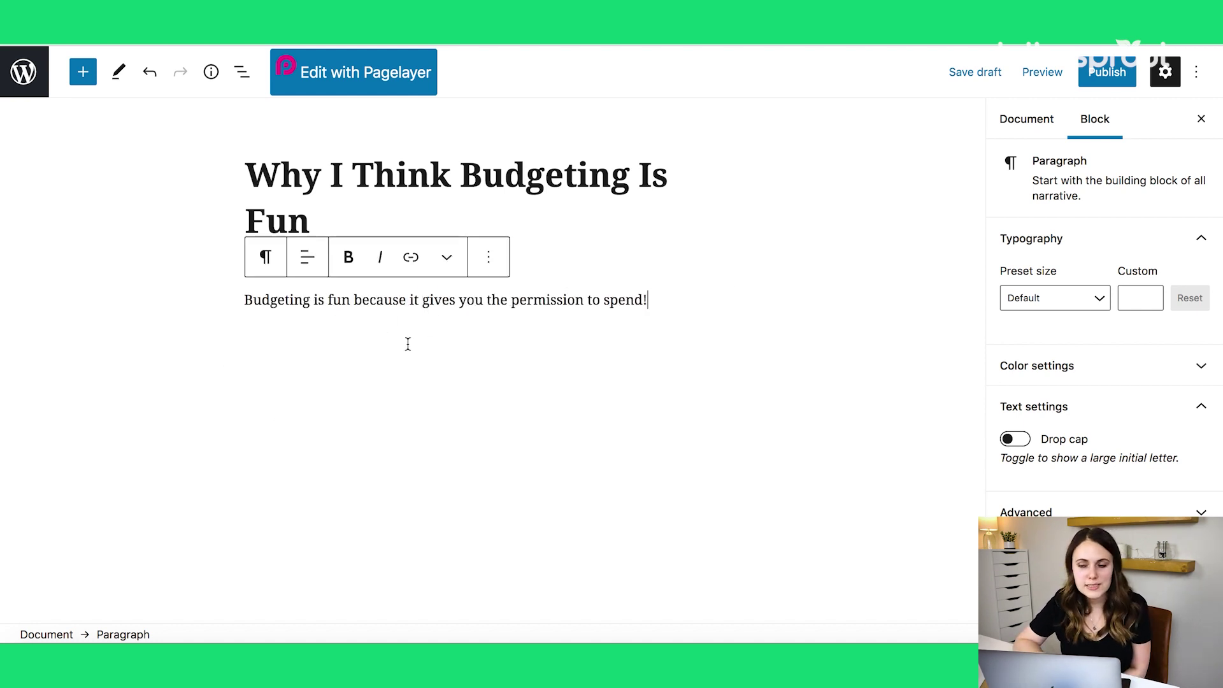
click(971, 72)
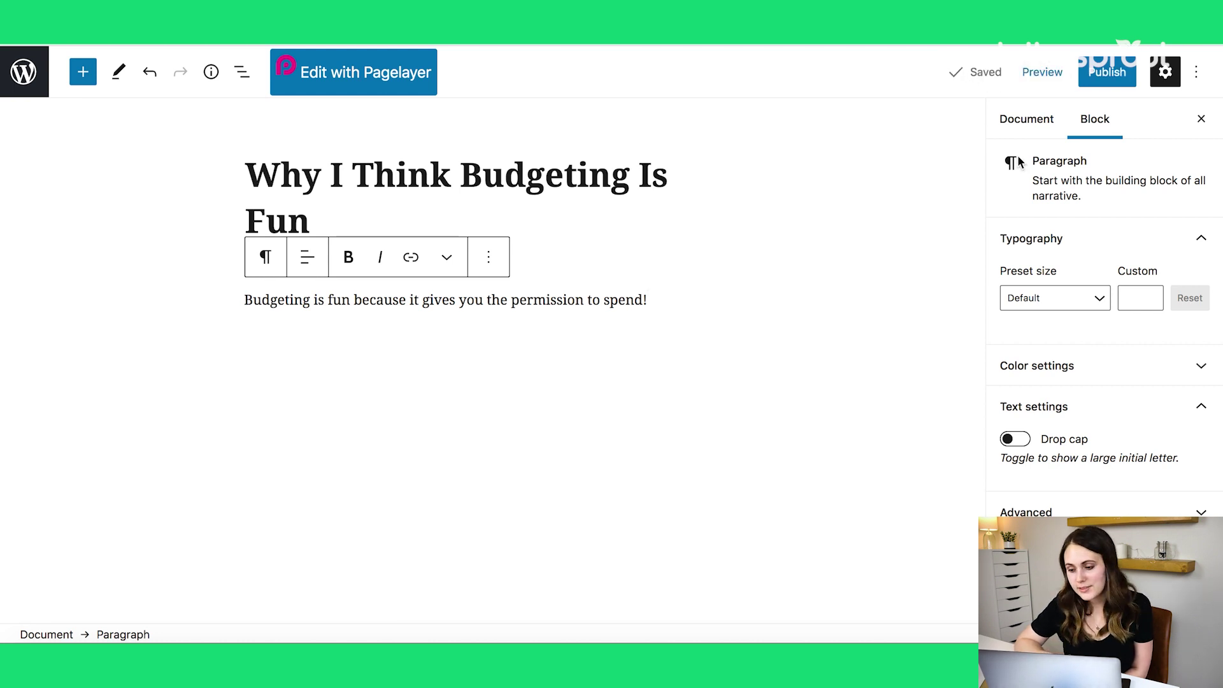
click(1045, 81)
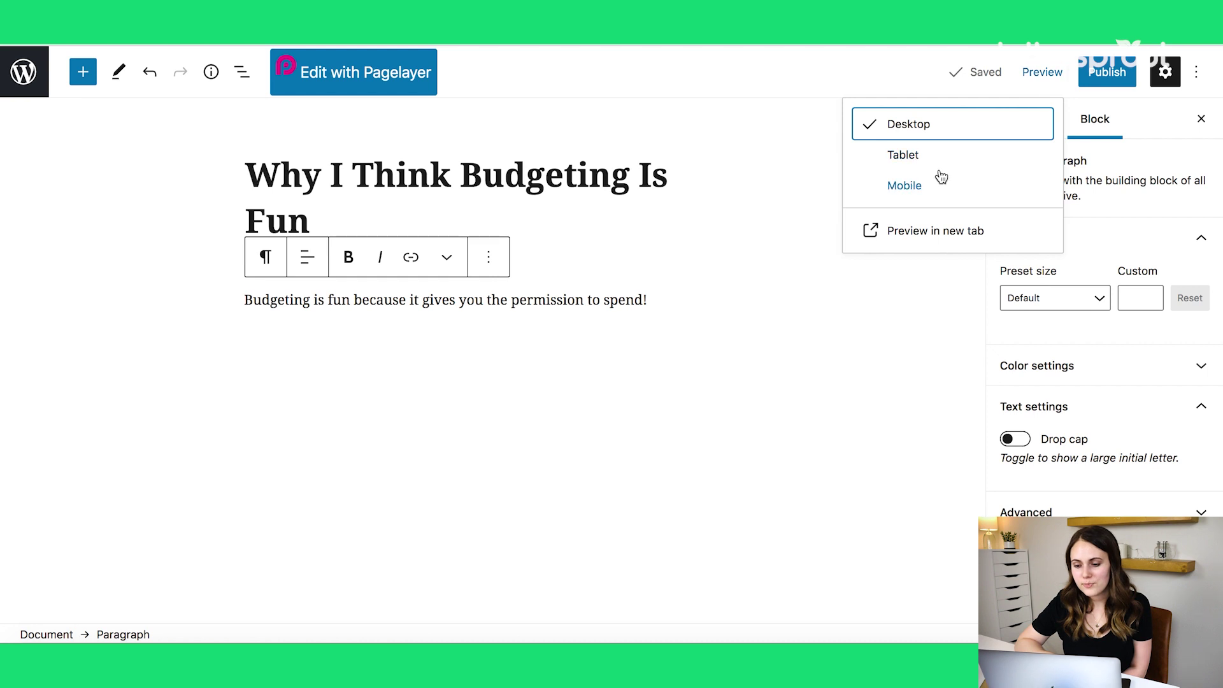
Review 'Why I Think Budgeting Is Fun' in a preview tab, then publish it live.
click(917, 231)
scroll(831, 437, down, 2)
scroll(833, 442, down, 4)
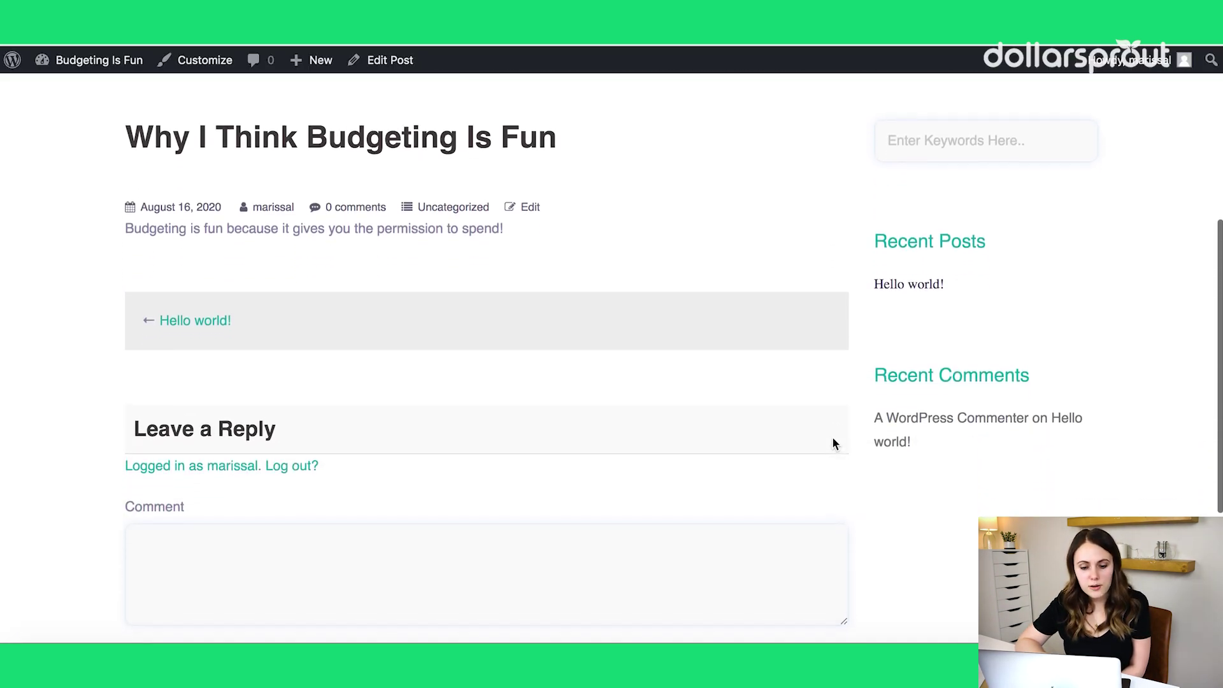
scroll(833, 442, up, 3)
scroll(832, 437, up, 1)
key(super+w)
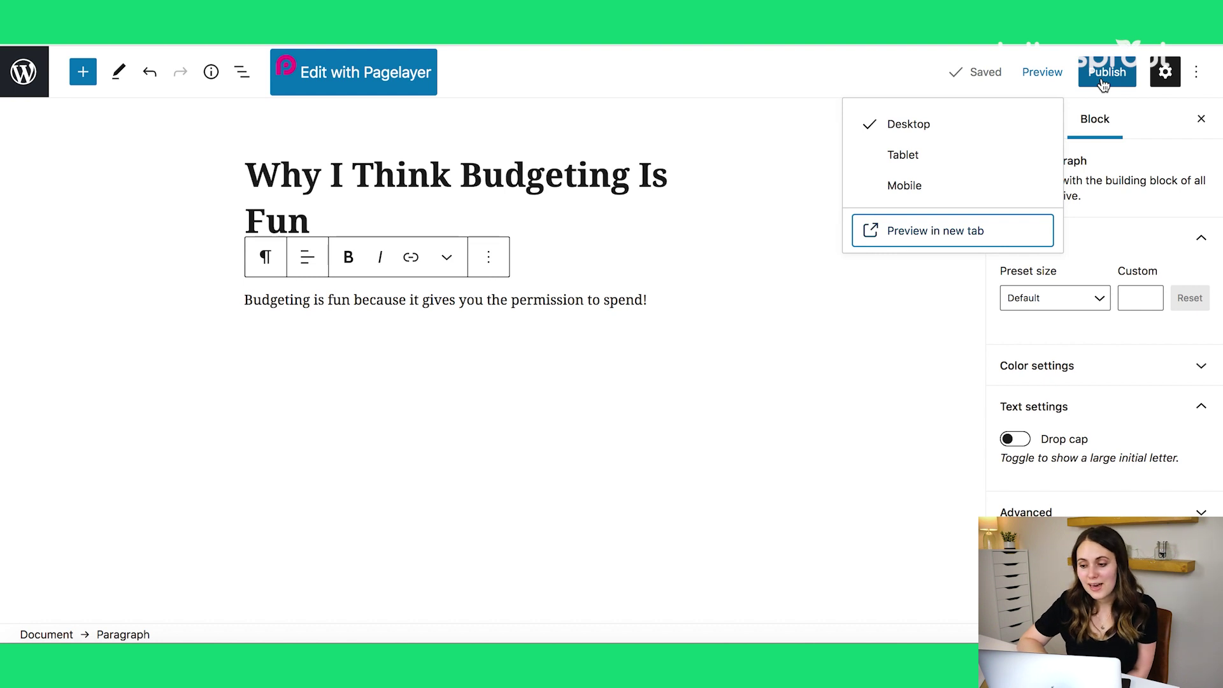
click(1104, 79)
click(1076, 74)
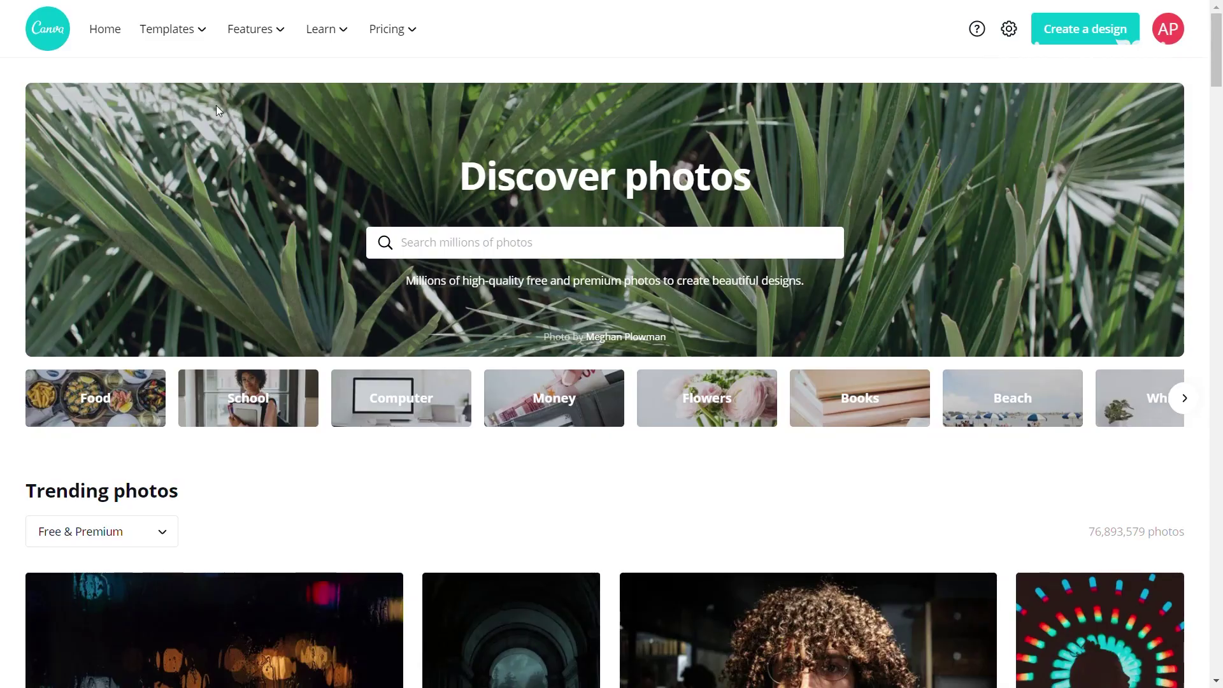
Show Canva's Templates menu with its categories, including Logo under Business.
mouse_move(197, 38)
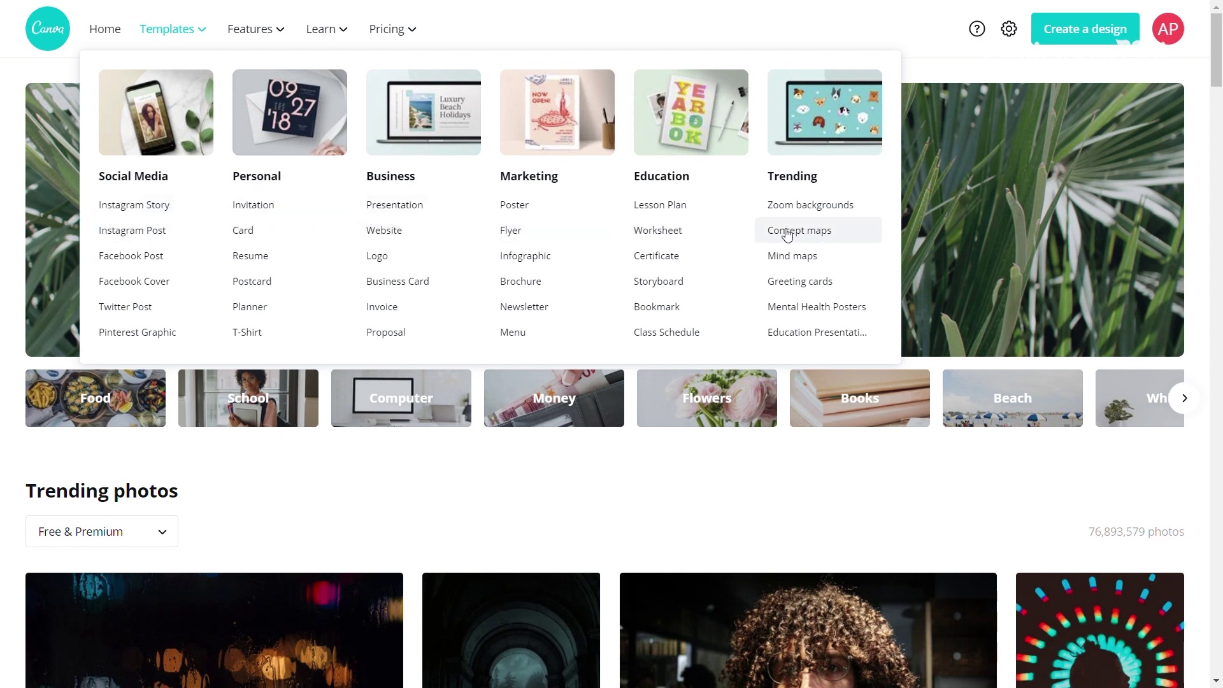
Open Canva's Logo Templates gallery and scroll through its 1,346 logo designs.
click(395, 258)
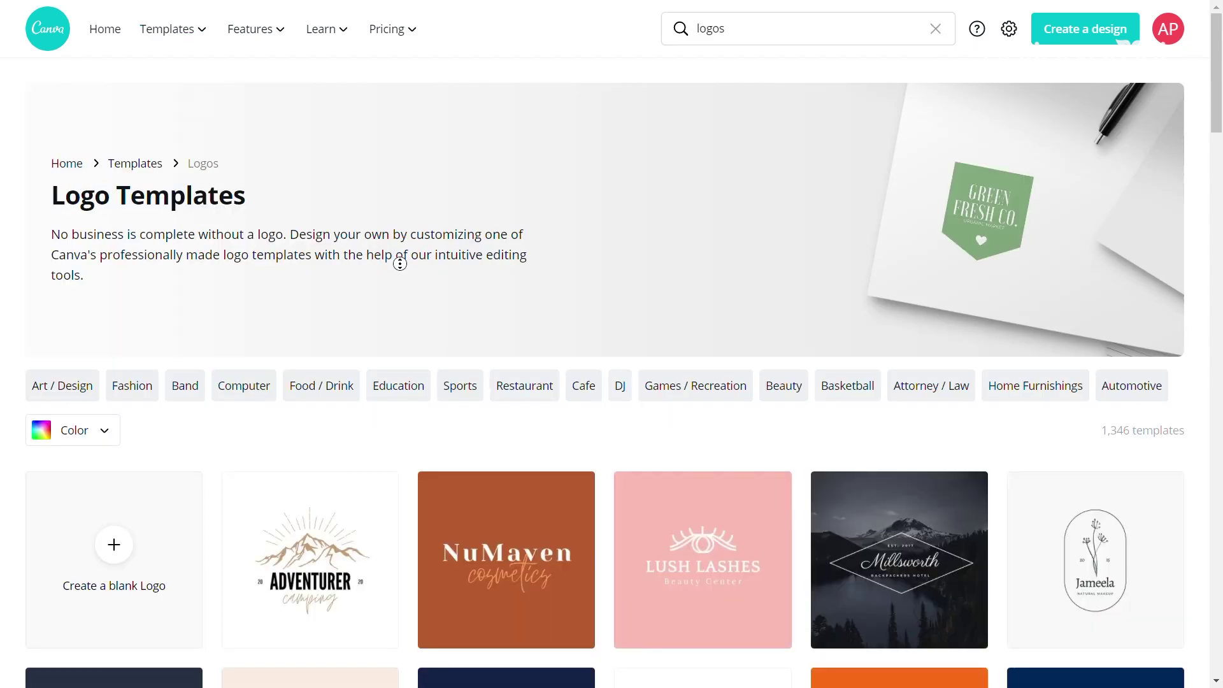
scroll(400, 263, down, 3)
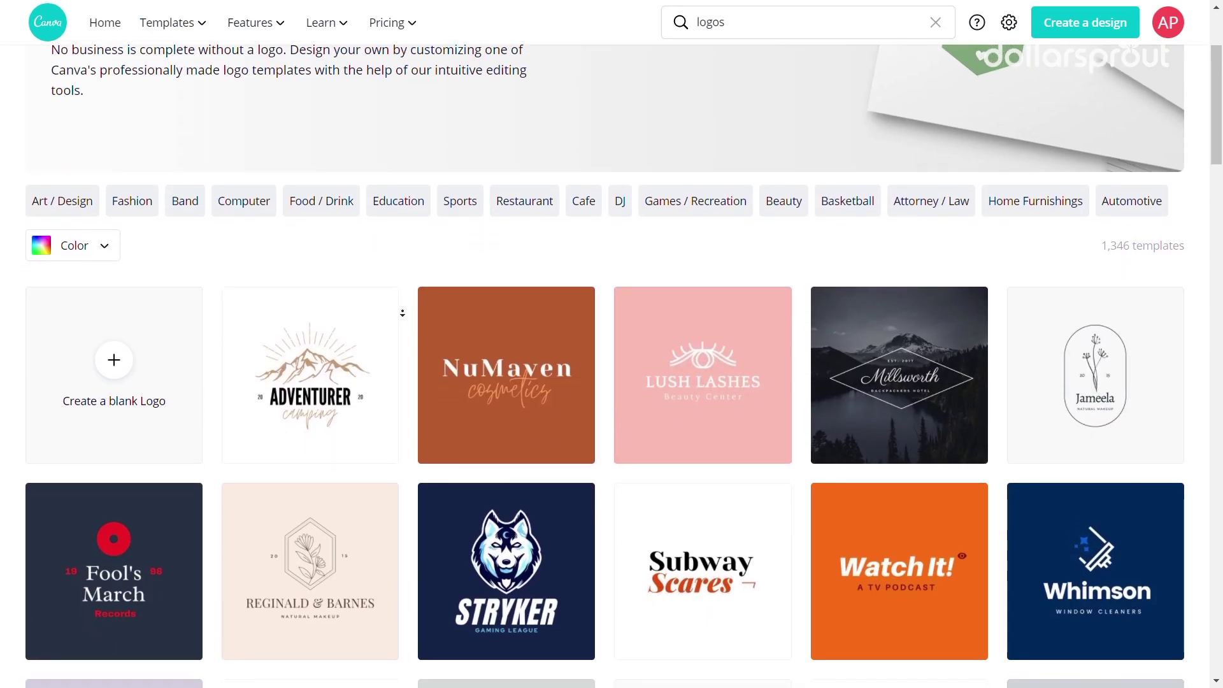
scroll(402, 313, down, 3)
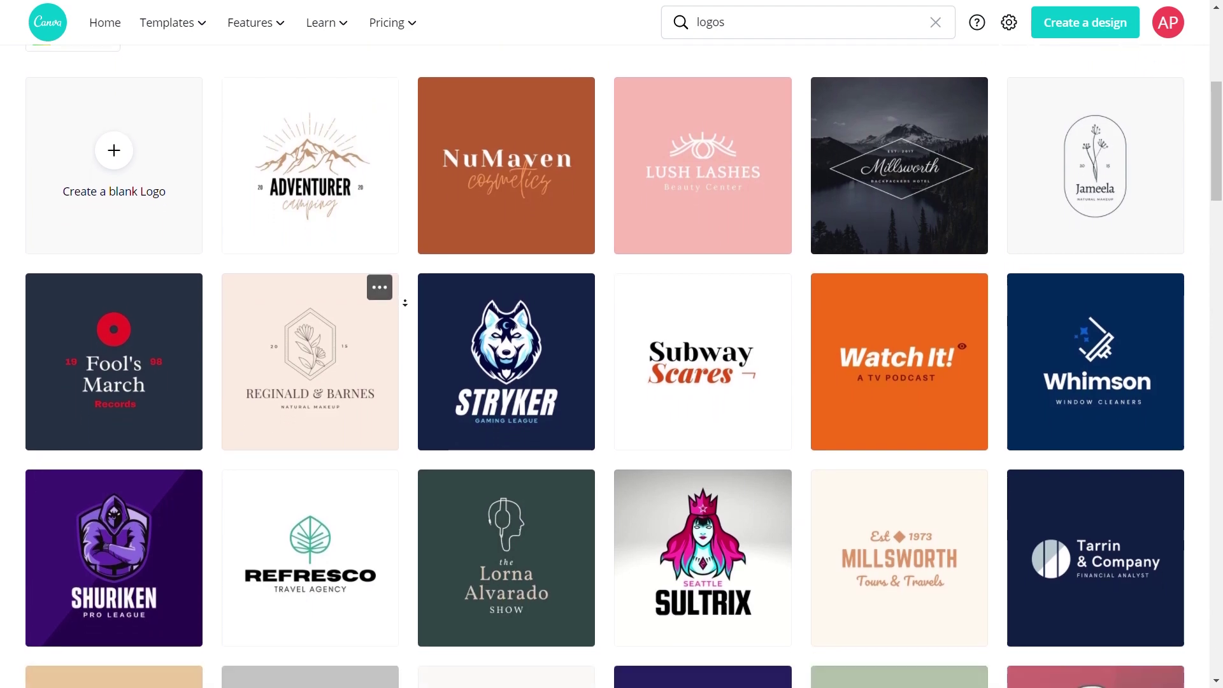
scroll(405, 303, down, 3)
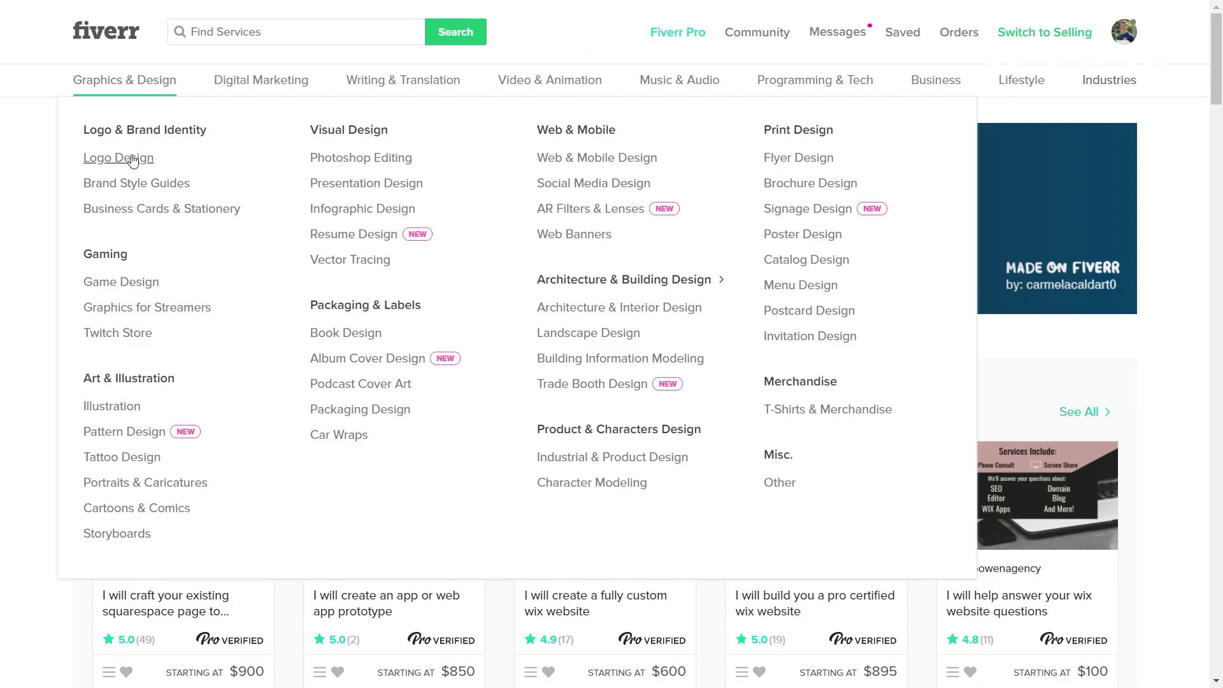
Open Fiverr's Logo Design category and scroll through gigs priced from $15 to $395.
click(130, 160)
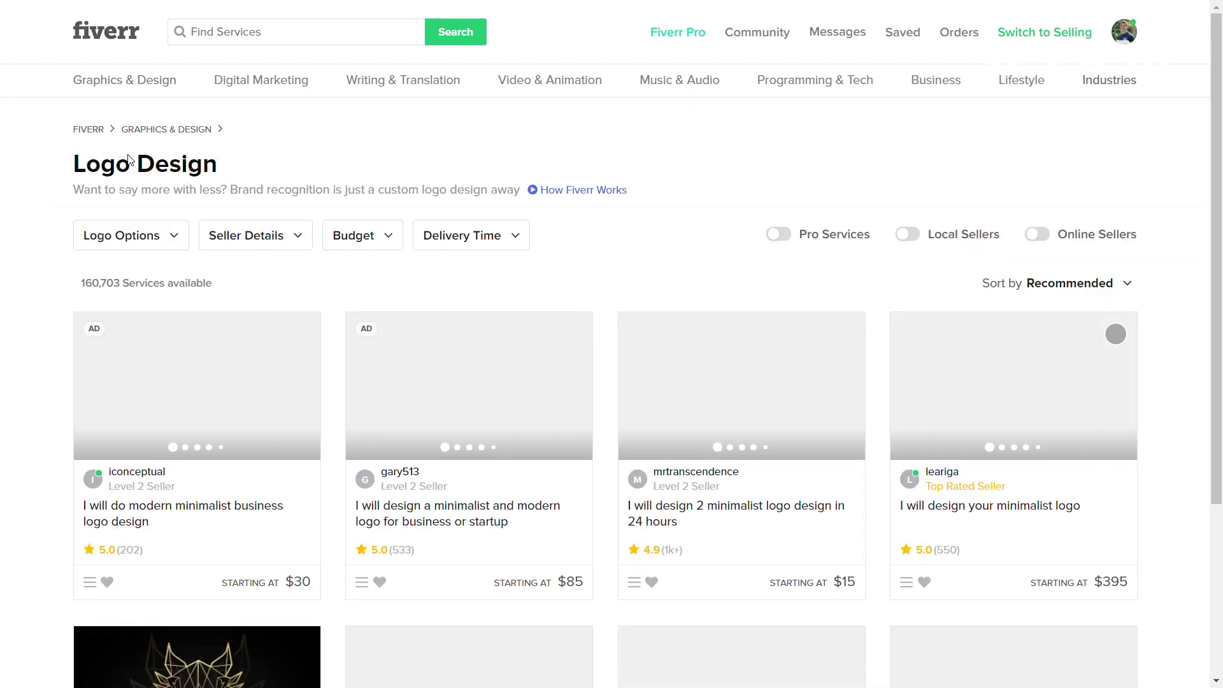
middle_click(67, 207)
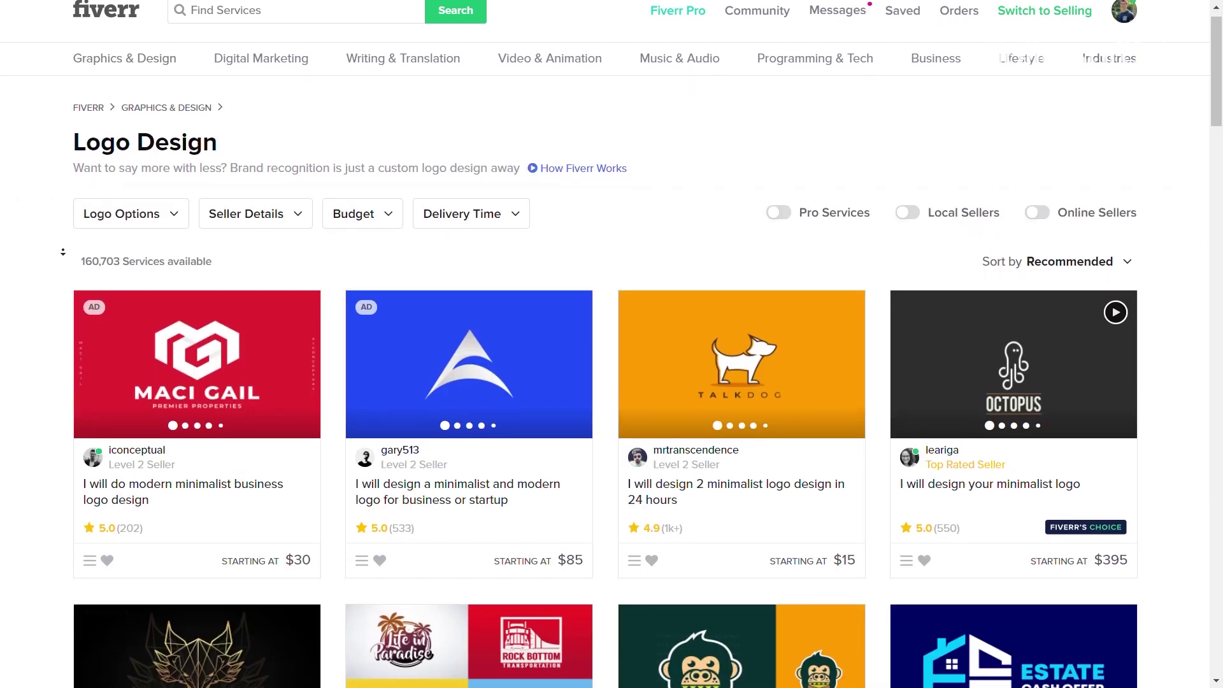
scroll(56, 256, down, 2)
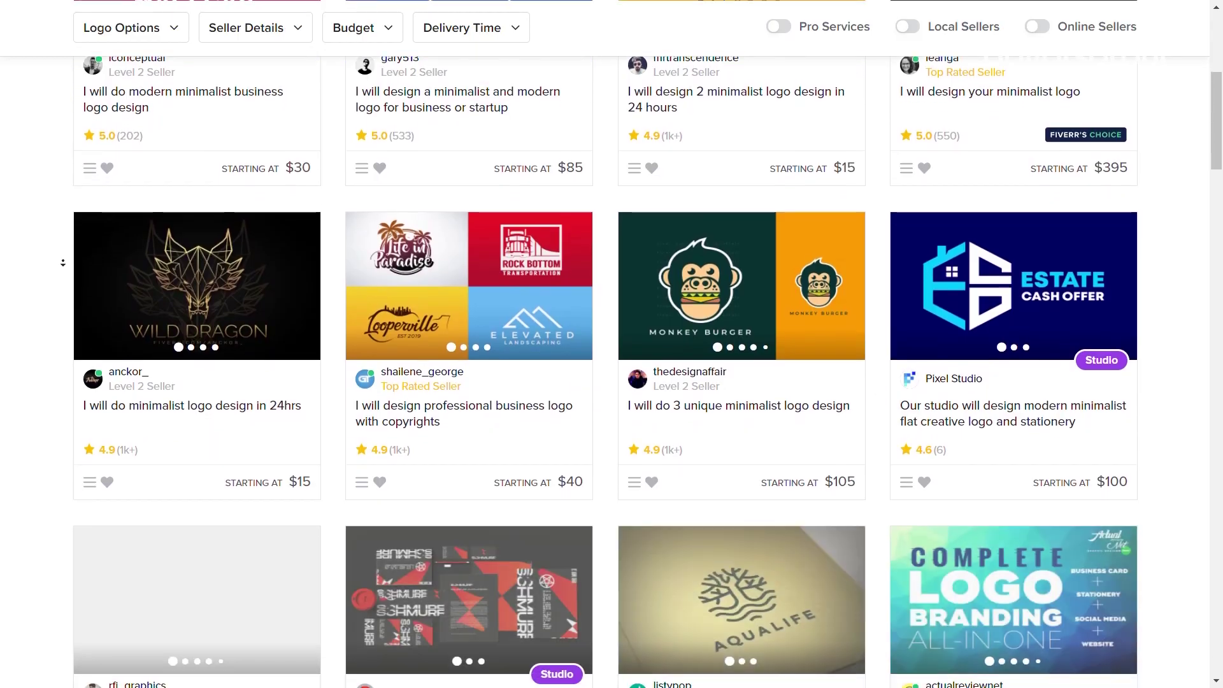